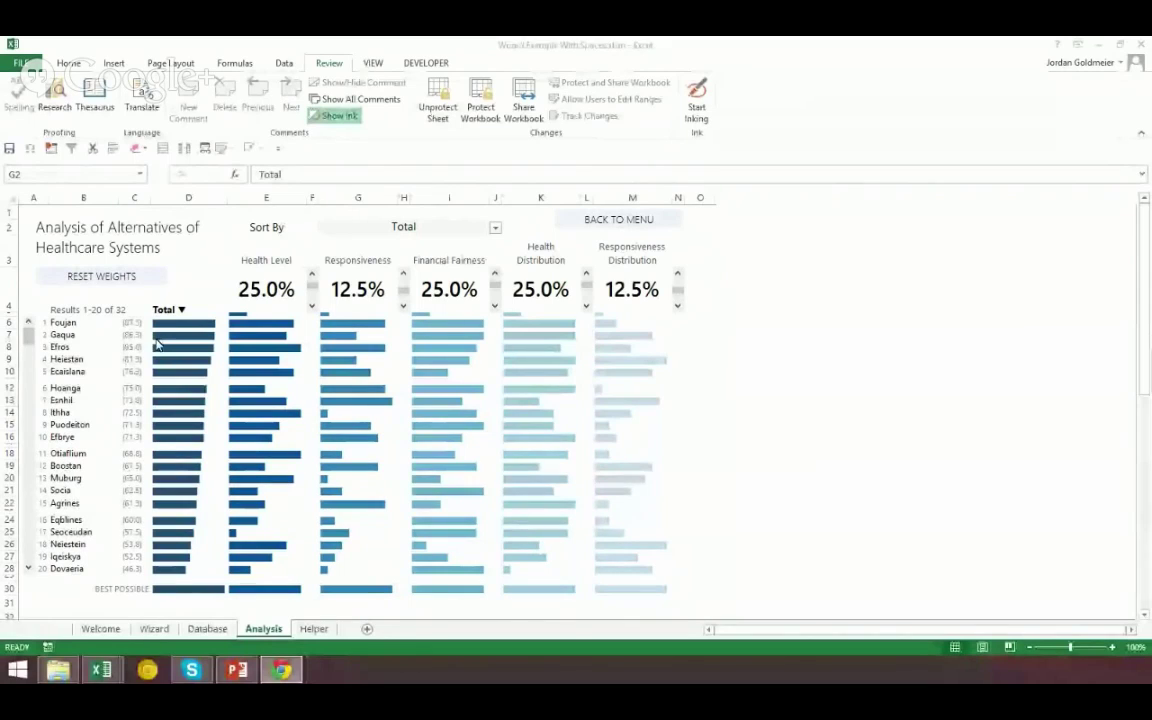
# - Page the ranked results down six times, then drag the scroll bar back up
pyautogui.click(29, 569)
pyautogui.click(29, 569)
pyautogui.click(29, 569)
pyautogui.click(29, 569)
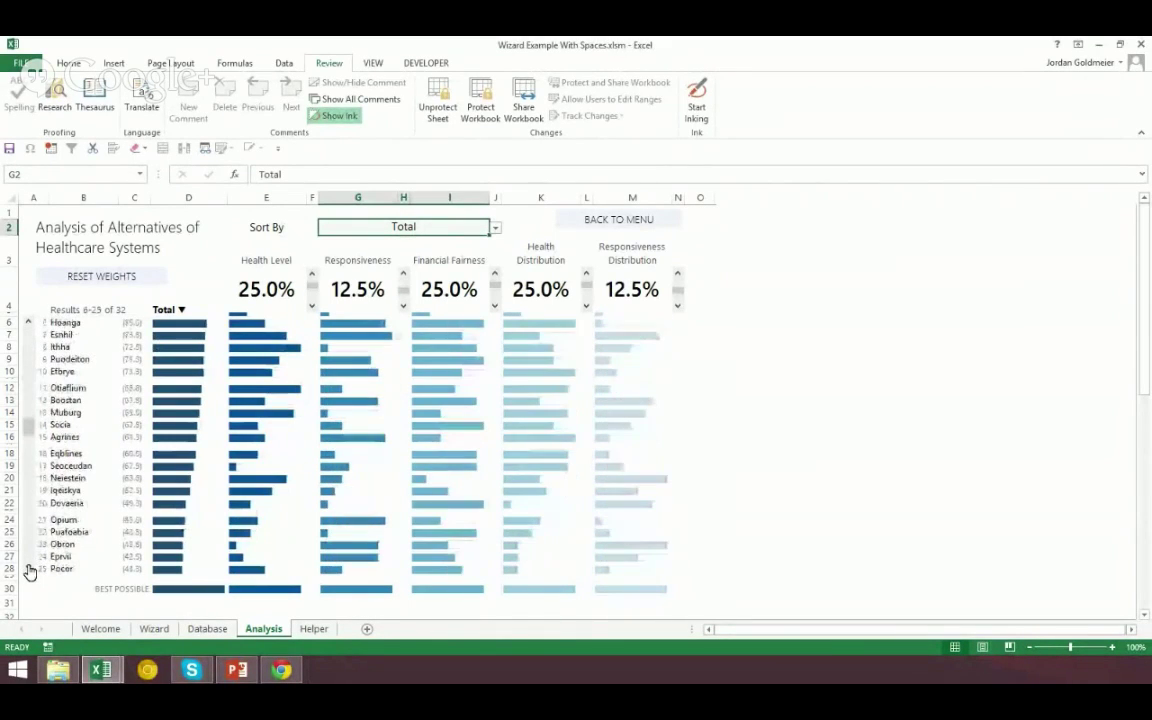
pyautogui.click(29, 569)
pyautogui.click(29, 569)
pyautogui.click(29, 569)
pyautogui.click(29, 569)
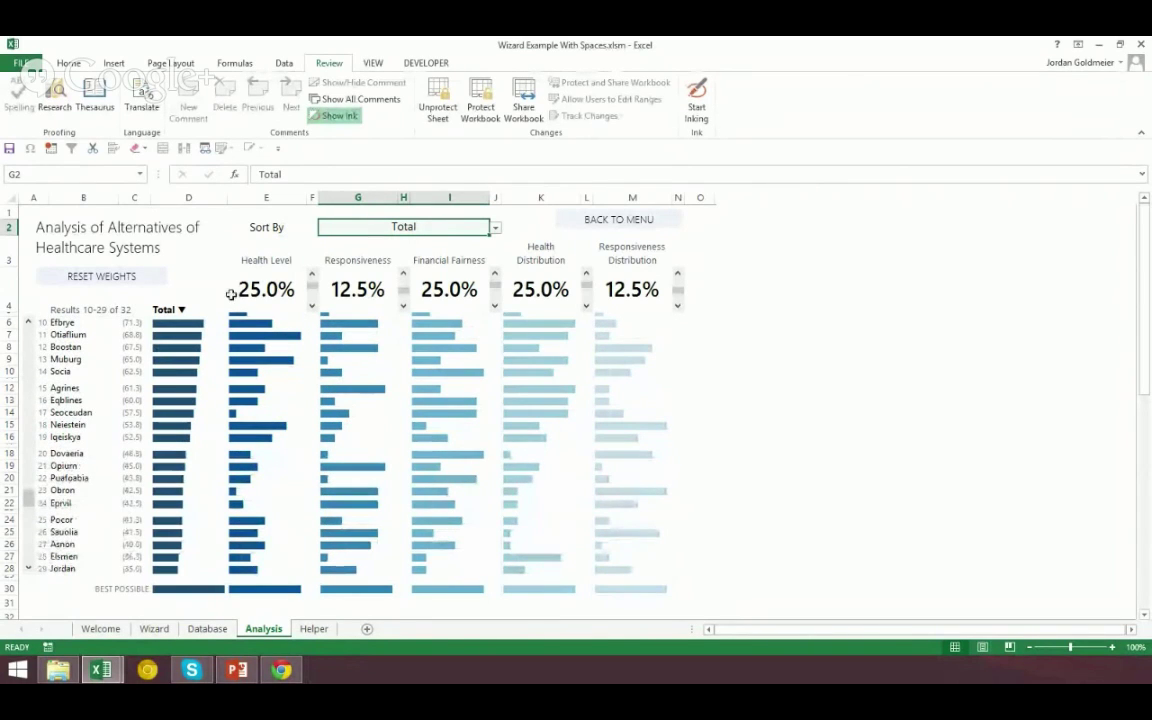
pyautogui.moveTo(30, 480); pyautogui.dragTo(31, 300)
# - Sort the alternatives by Health Level, then switch the sort to Responsiveness
pyautogui.click(493, 229)
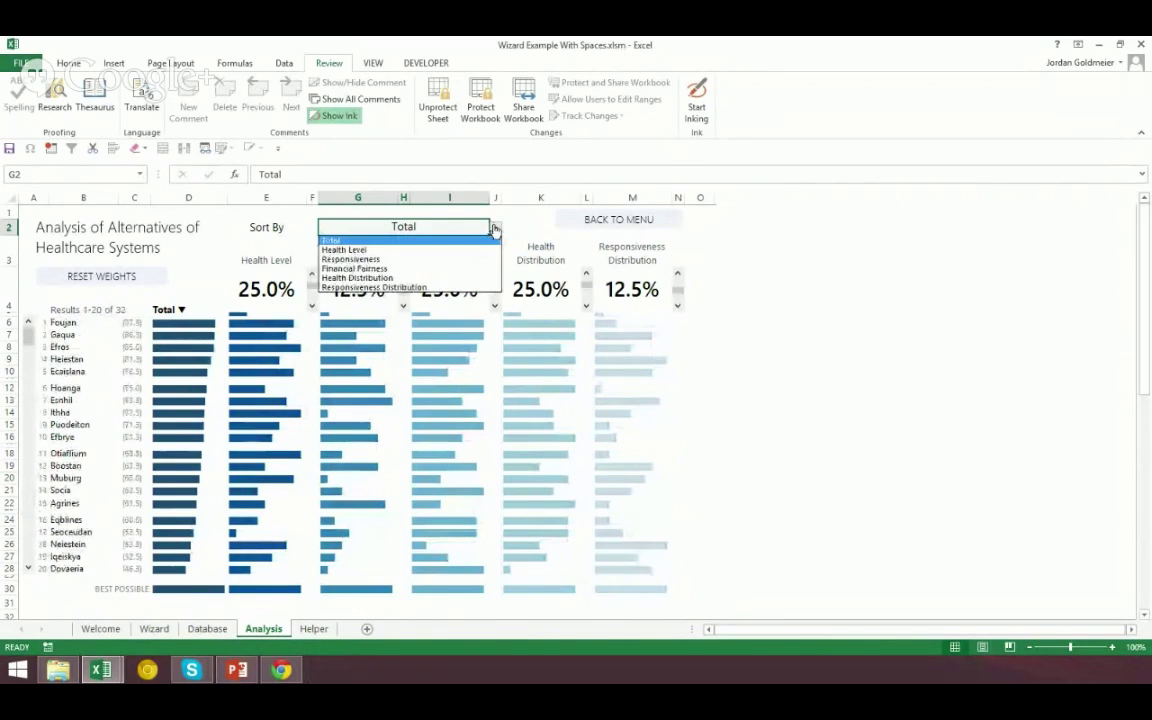
pyautogui.click(465, 250)
pyautogui.click(494, 228)
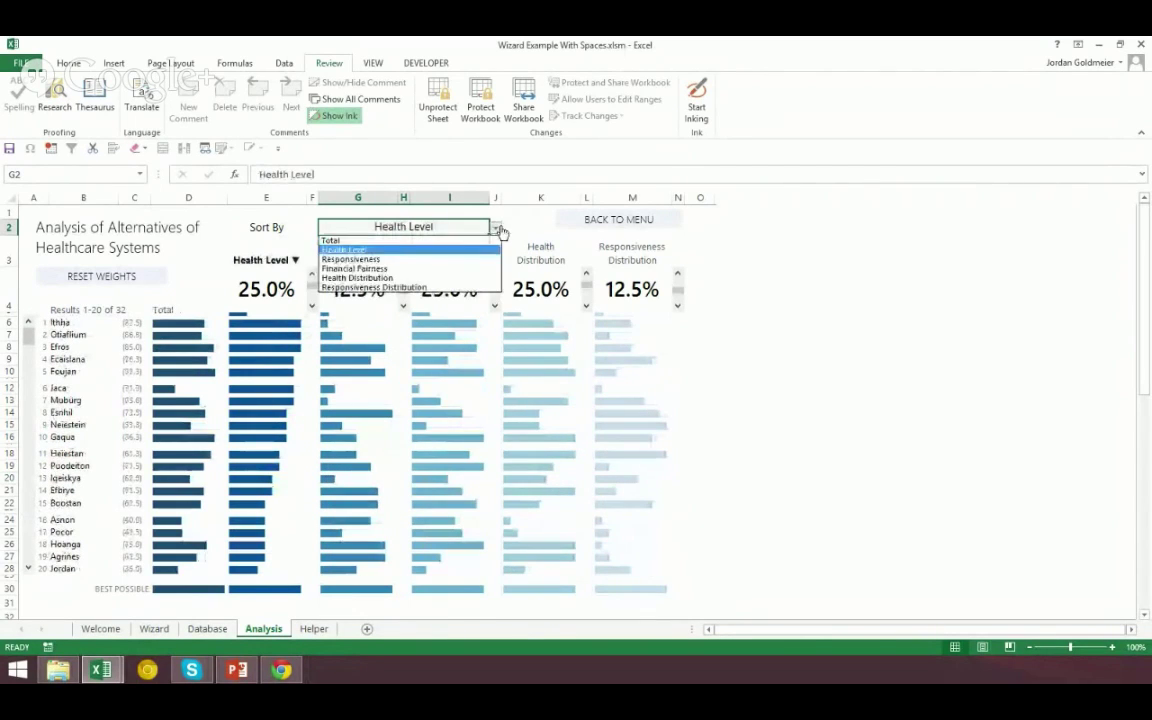
pyautogui.click(467, 260)
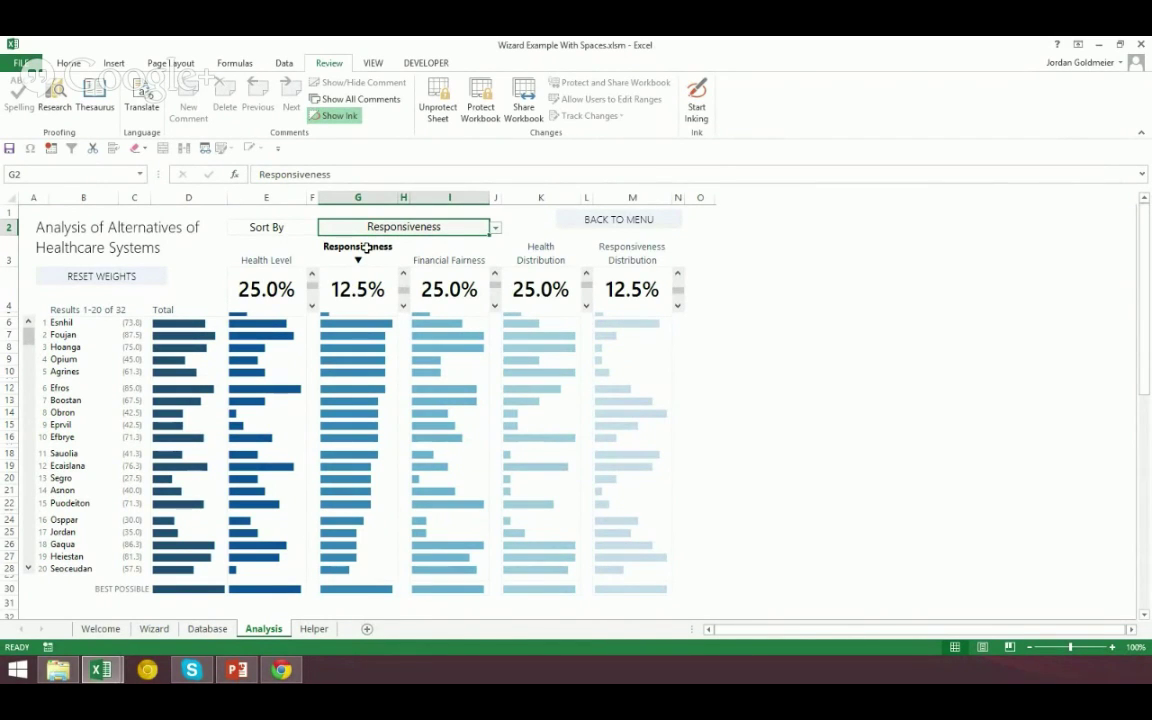
pyautogui.click(107, 678)
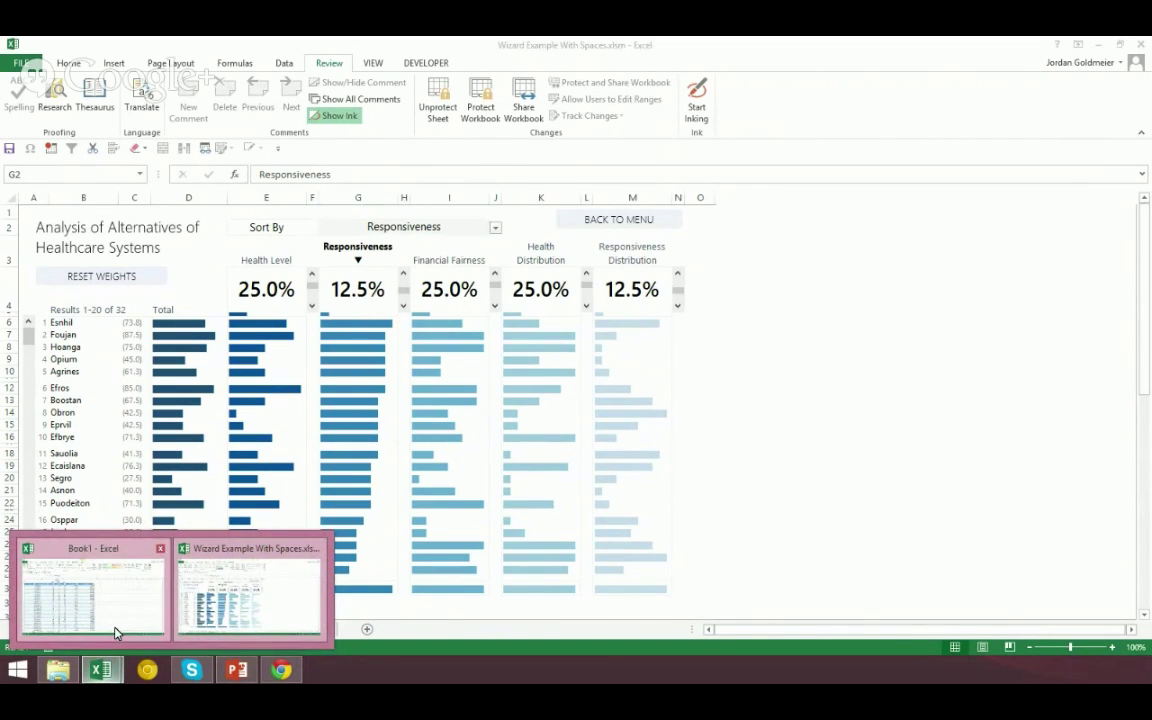
# - Bring up Book1's Data sheet and select Project 1's name in B4
pyautogui.click(115, 632)
pyautogui.click(90, 629)
pyautogui.click(216, 303)
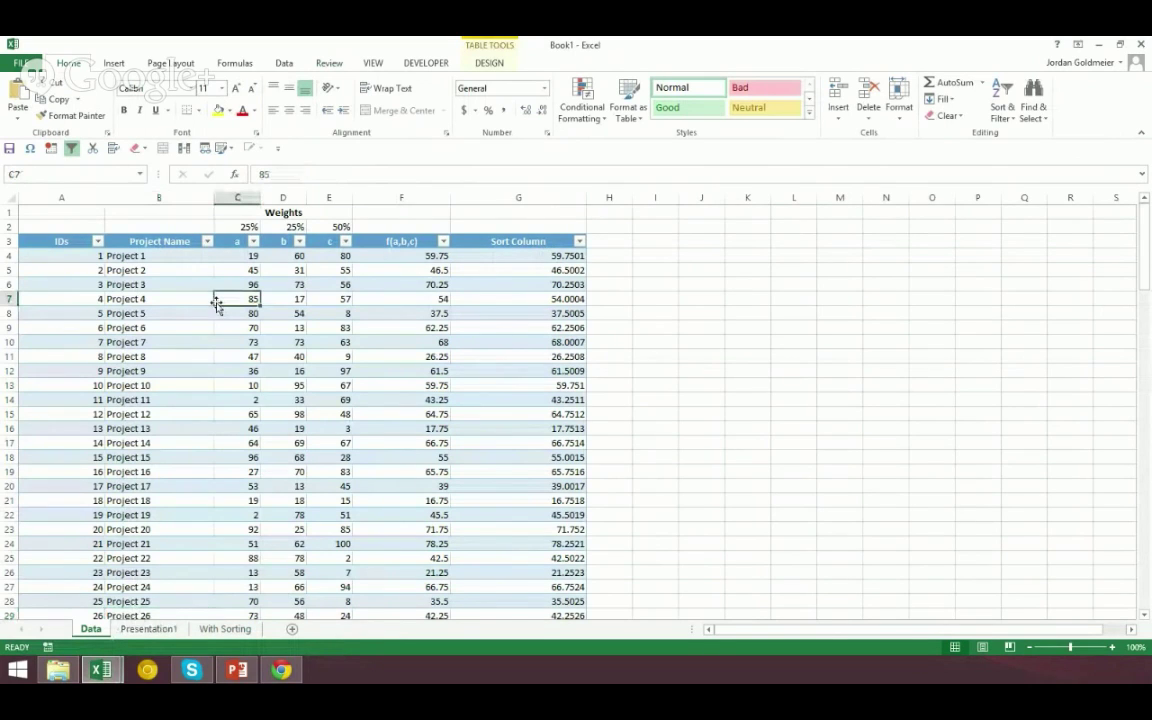
pyautogui.click(118, 256)
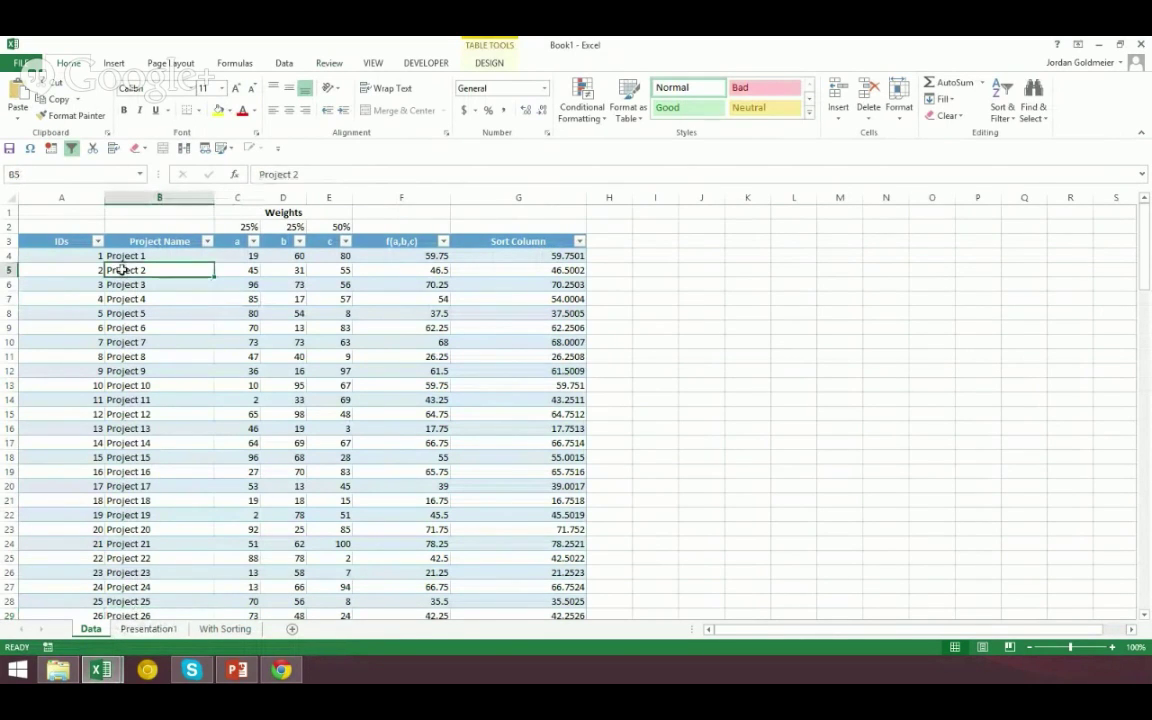
pyautogui.press('Down')
pyautogui.click(163, 254)
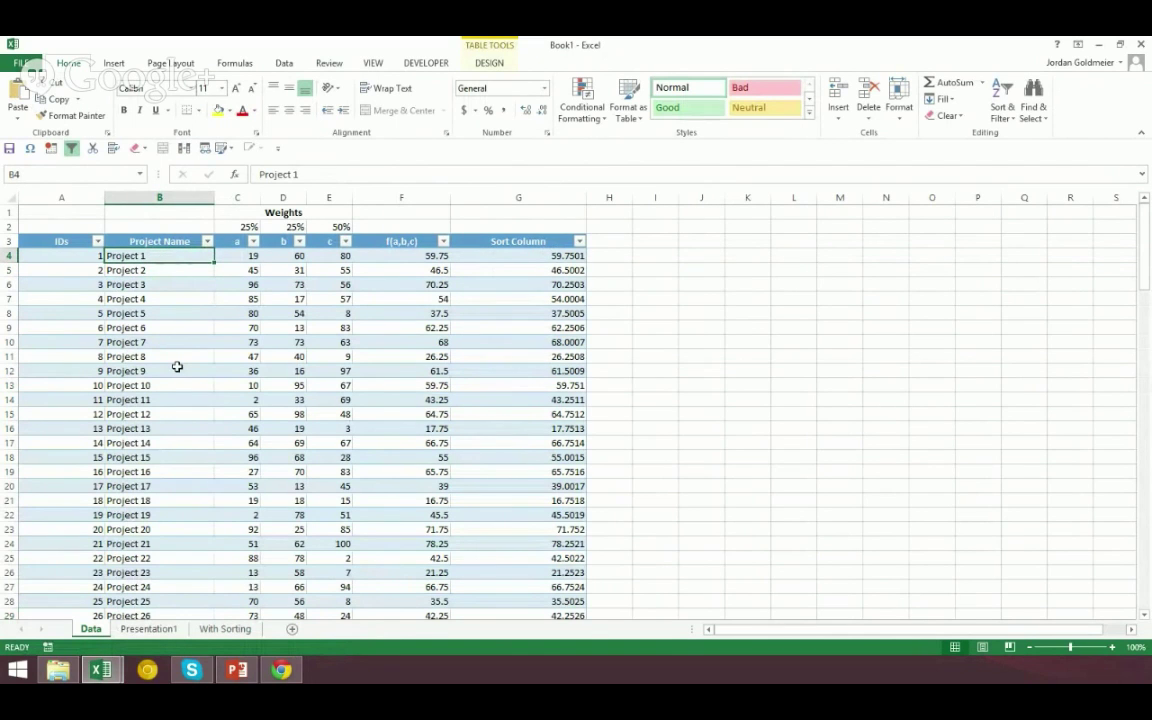
# - Scroll the project table down and back, then step across Project 1's a, b, c values
pyautogui.scroll(-20, 177, 367)
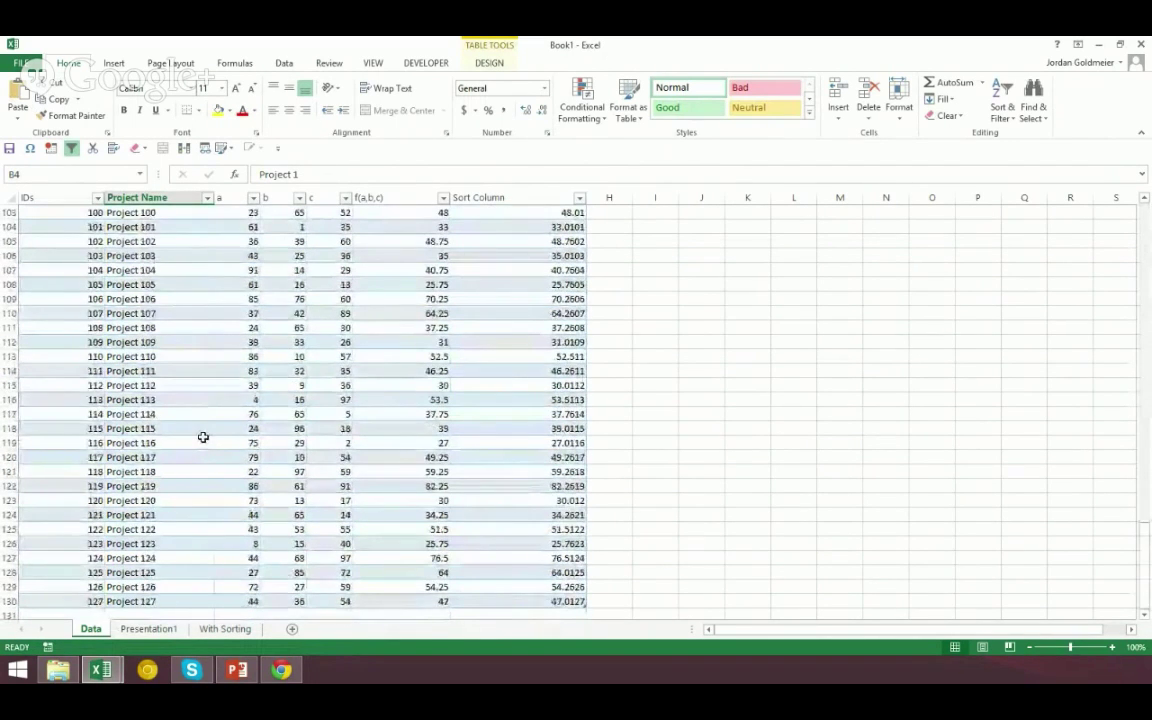
pyautogui.scroll(20, 203, 437)
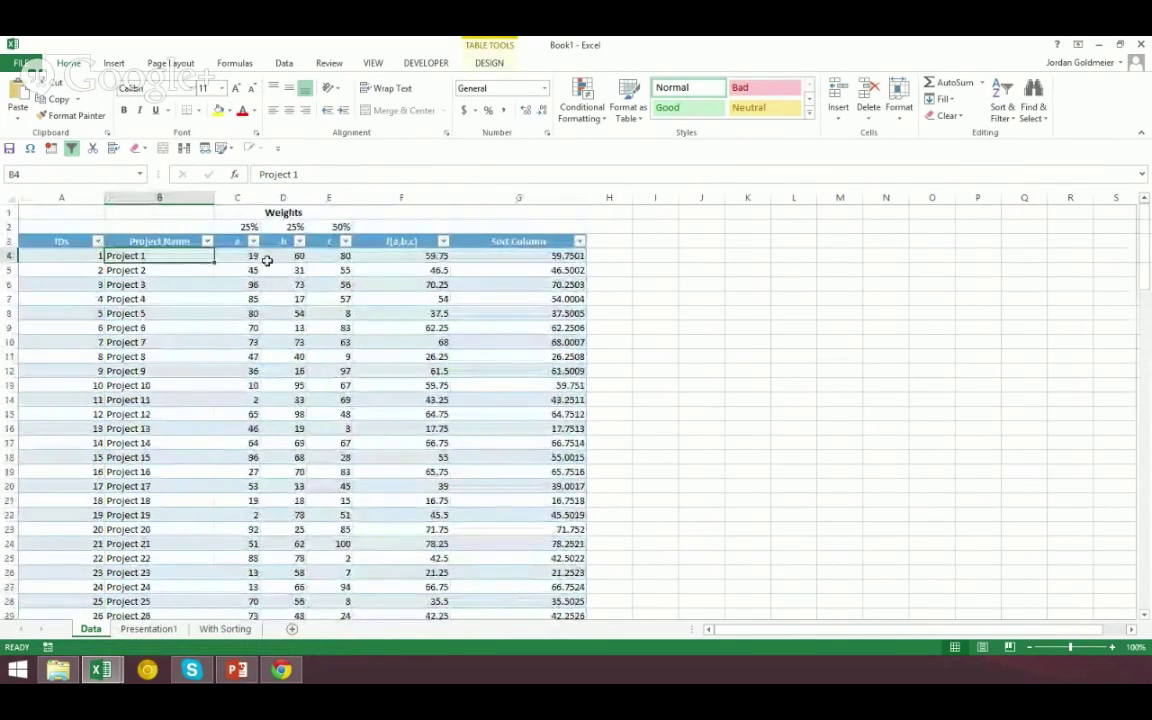
pyautogui.click(239, 255)
pyautogui.click(285, 255)
pyautogui.click(349, 256)
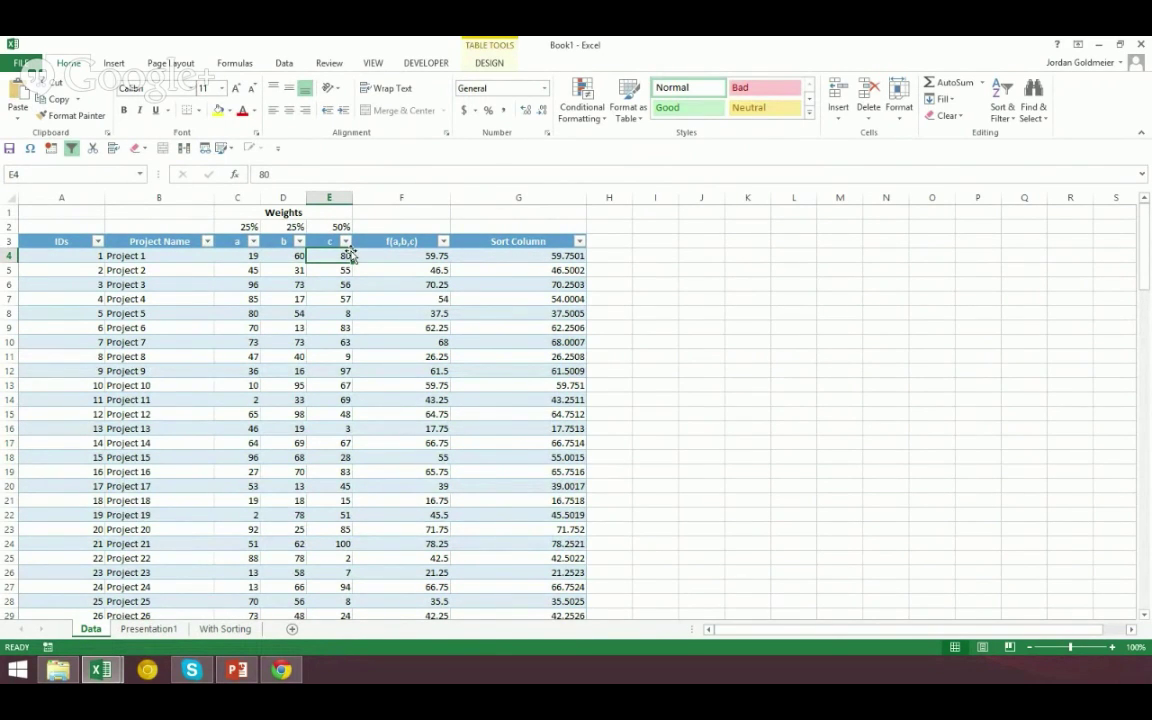
# - Inspect the C2:E2 weights and F4's existing f(a,b,c) formula without changing it
pyautogui.press('Up')
pyautogui.press('Up')
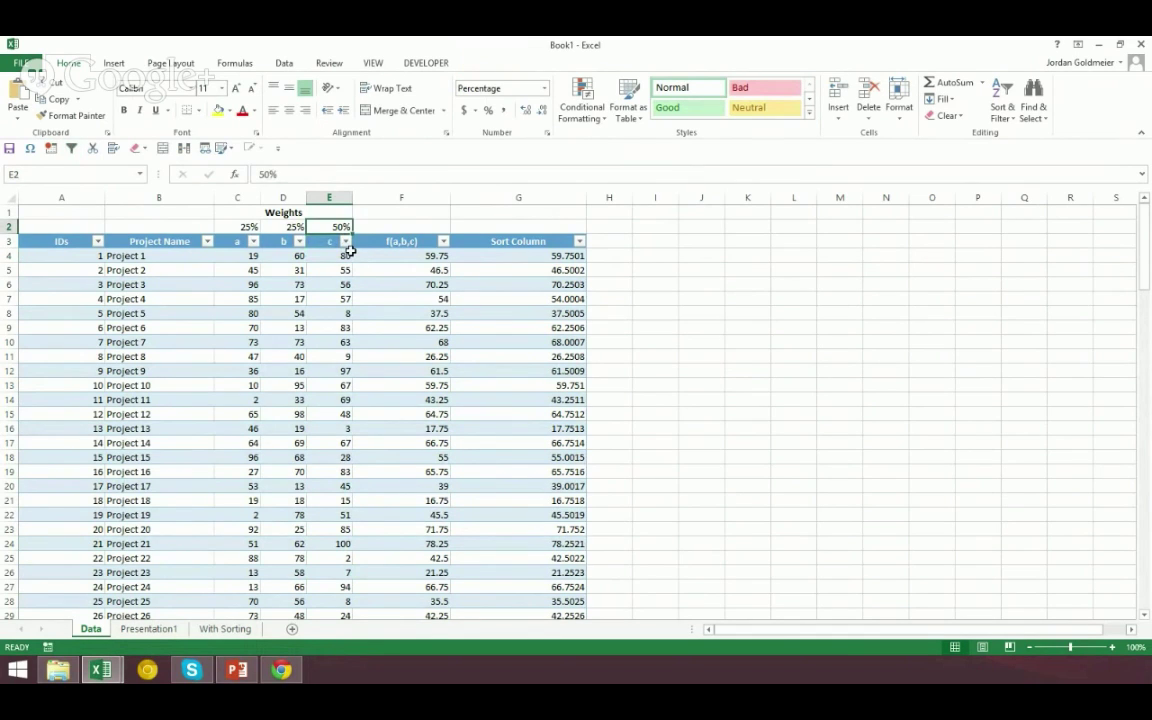
pyautogui.press('Left')
pyautogui.press('Left')
pyautogui.hotkey('shift', 'Right')
pyautogui.hotkey('shift', 'Right')
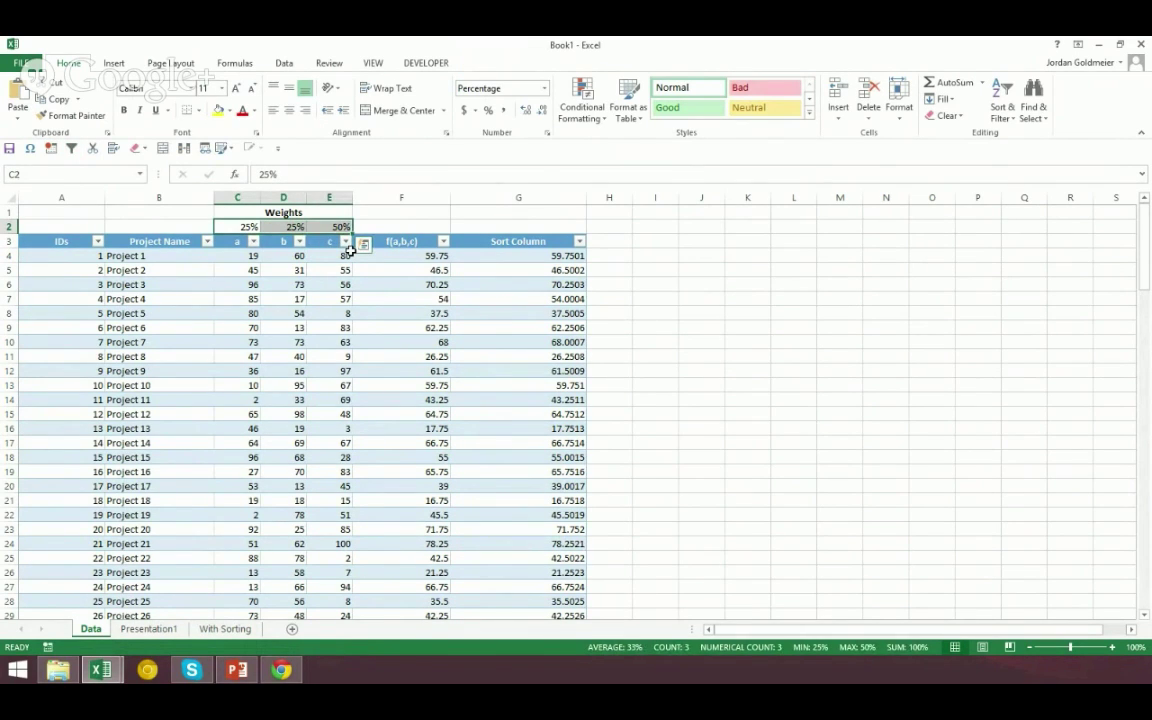
pyautogui.press('Down')
pyautogui.press('Down')
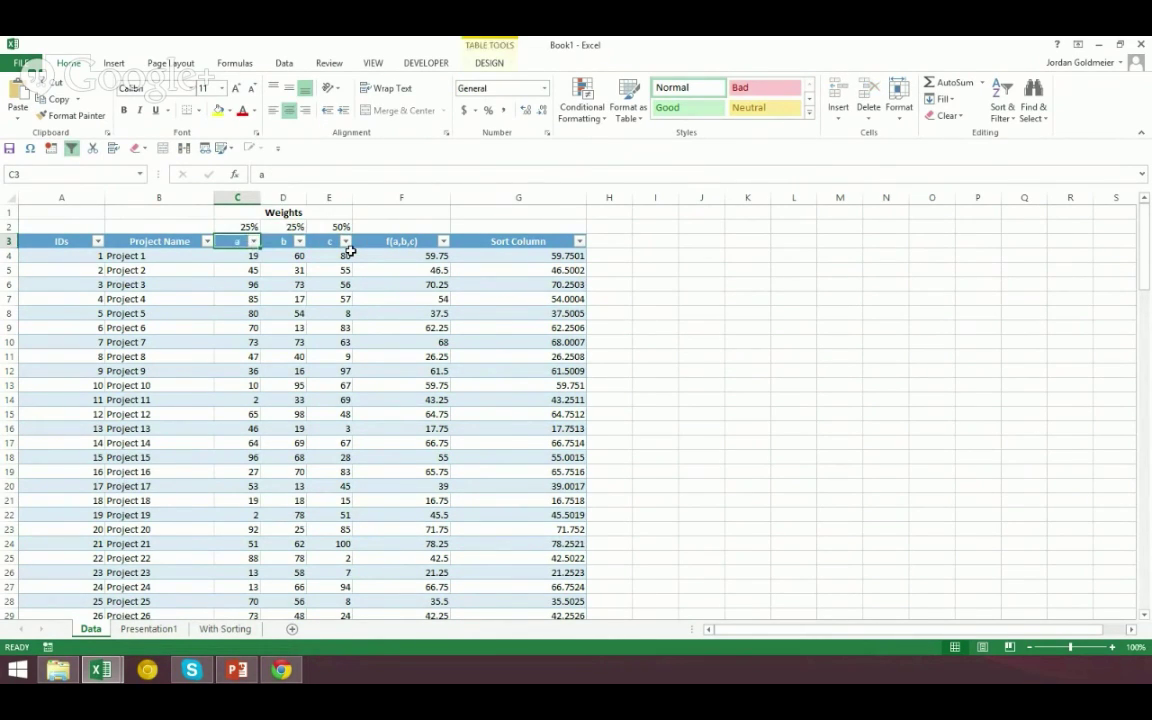
pyautogui.press('Right')
pyautogui.press('Right')
pyautogui.press('Right')
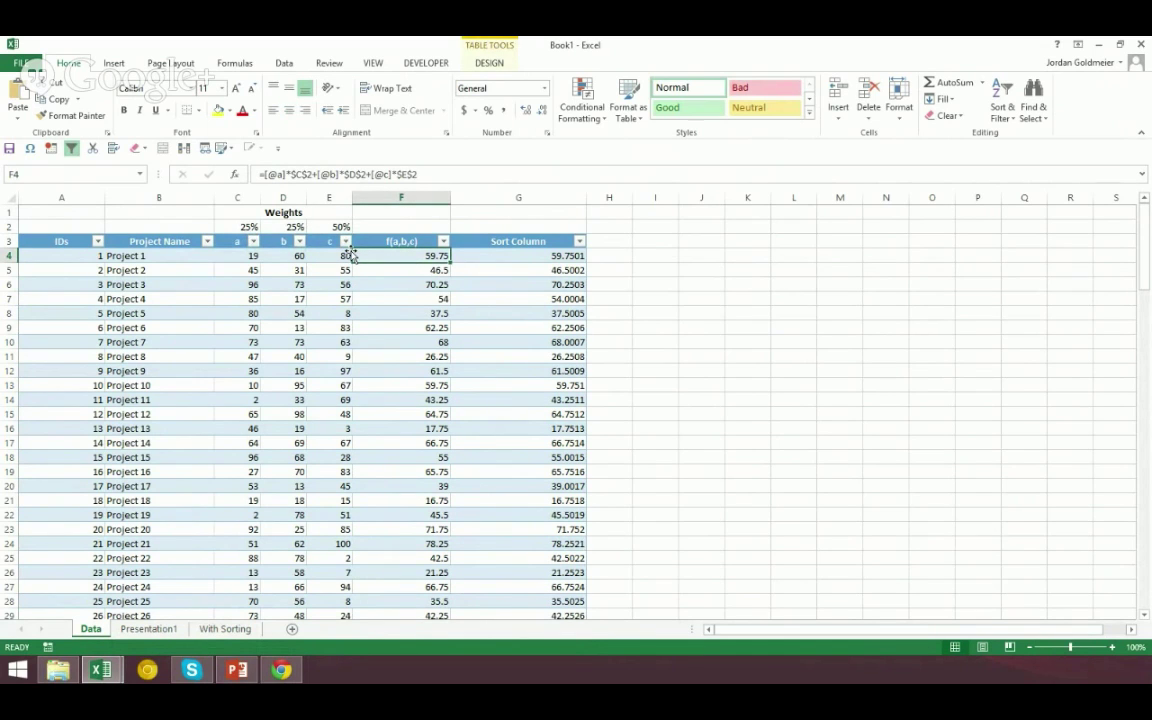
pyautogui.press('F2')
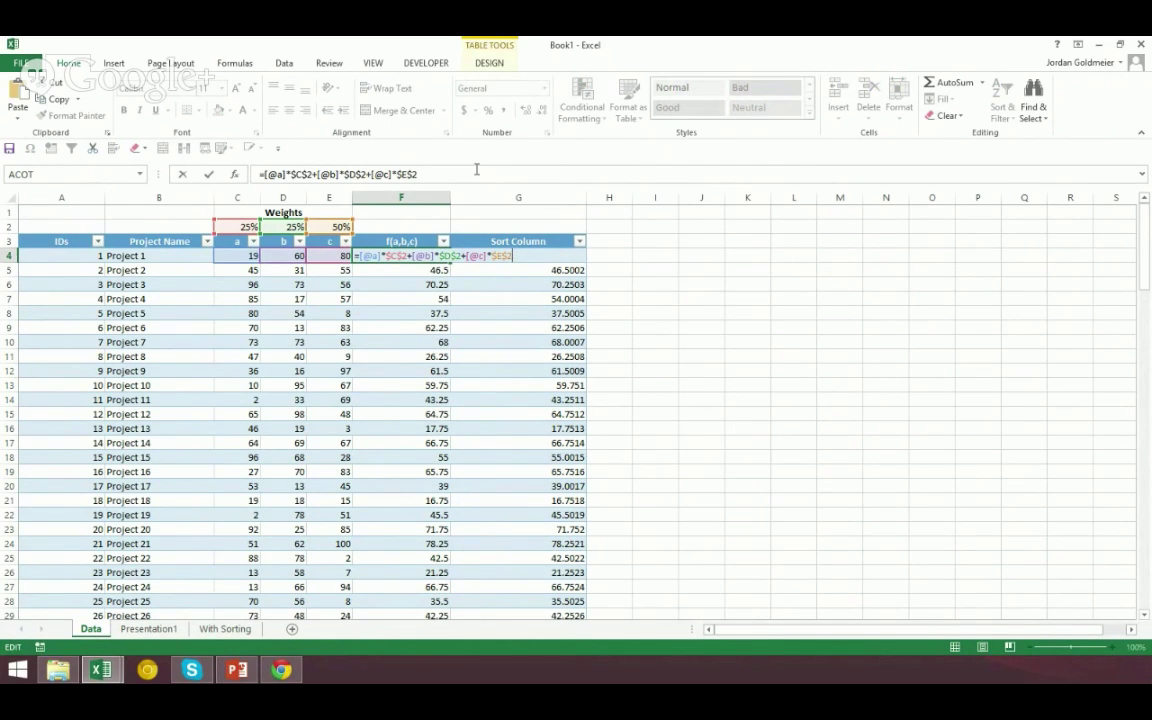
pyautogui.press('Escape')
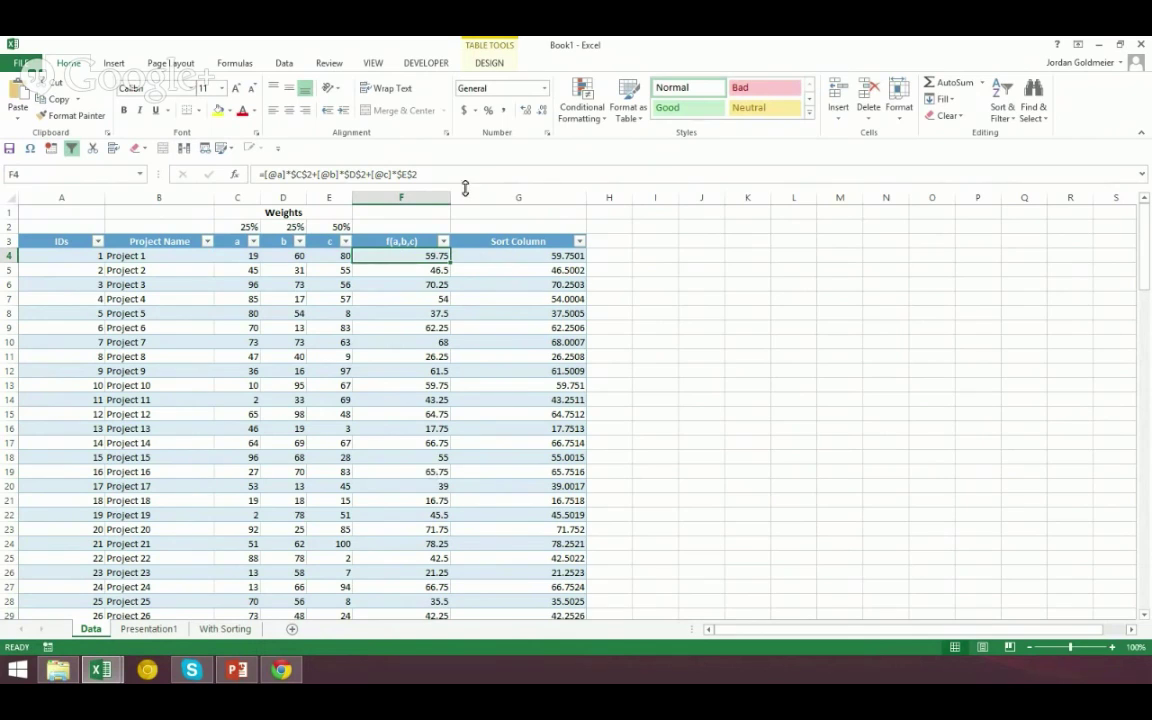
pyautogui.click(395, 266)
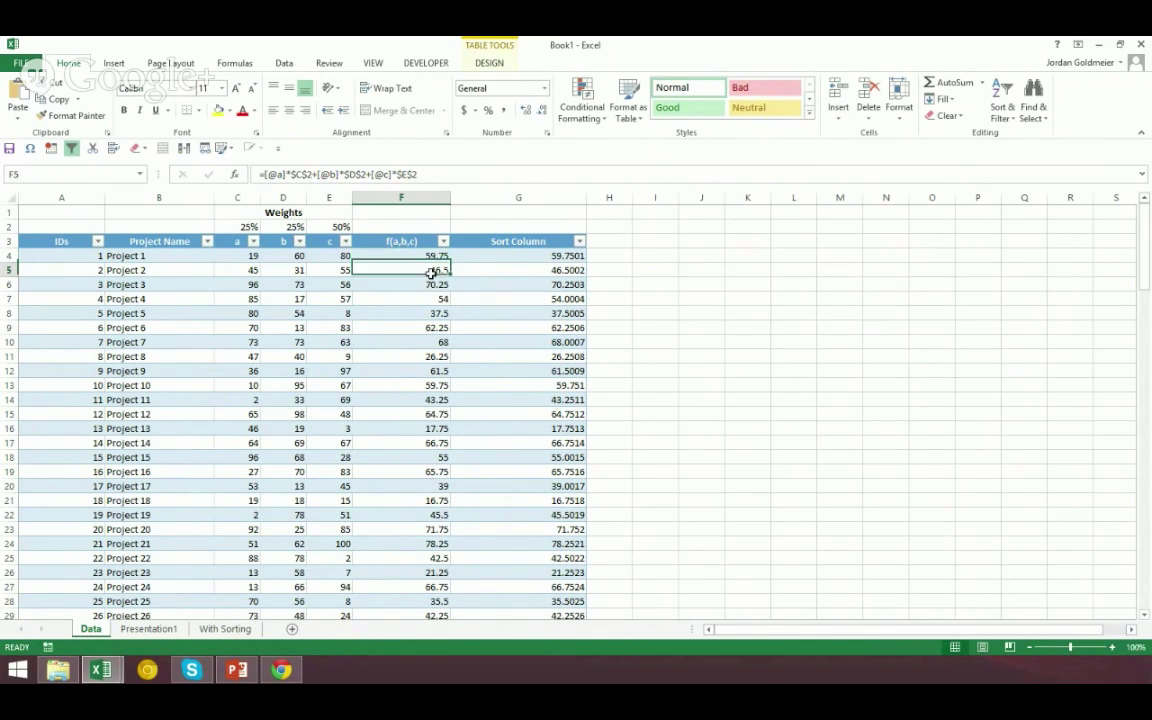
pyautogui.press('Up')
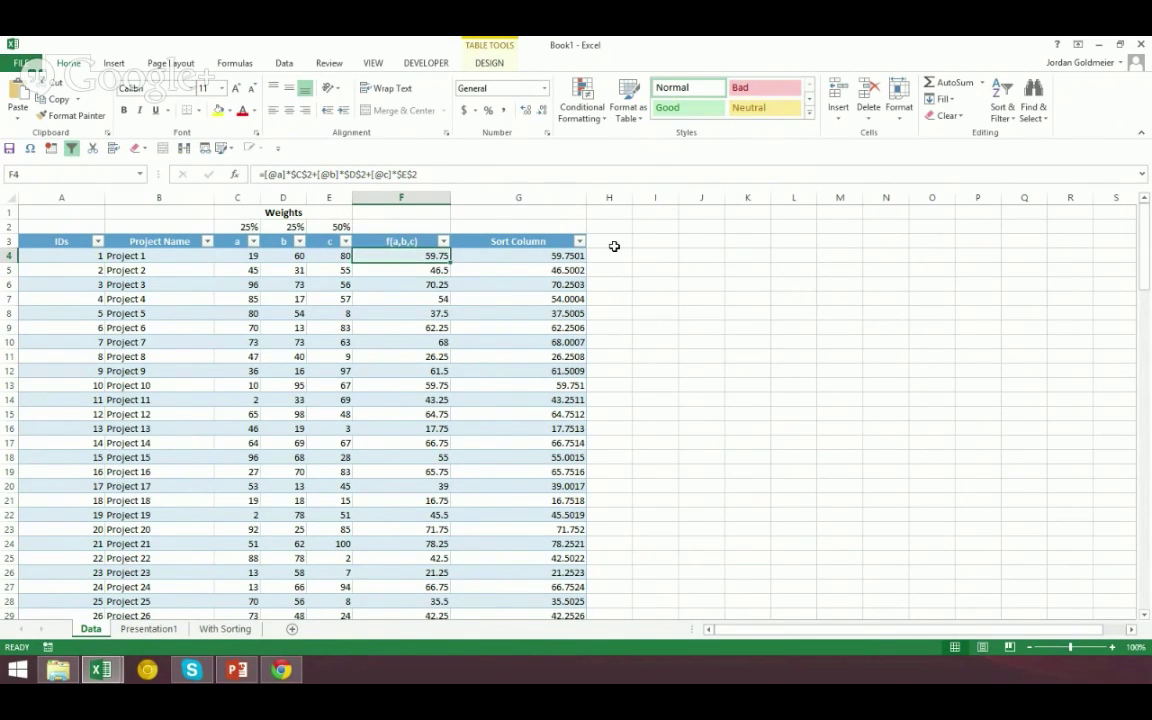
pyautogui.press('F2')
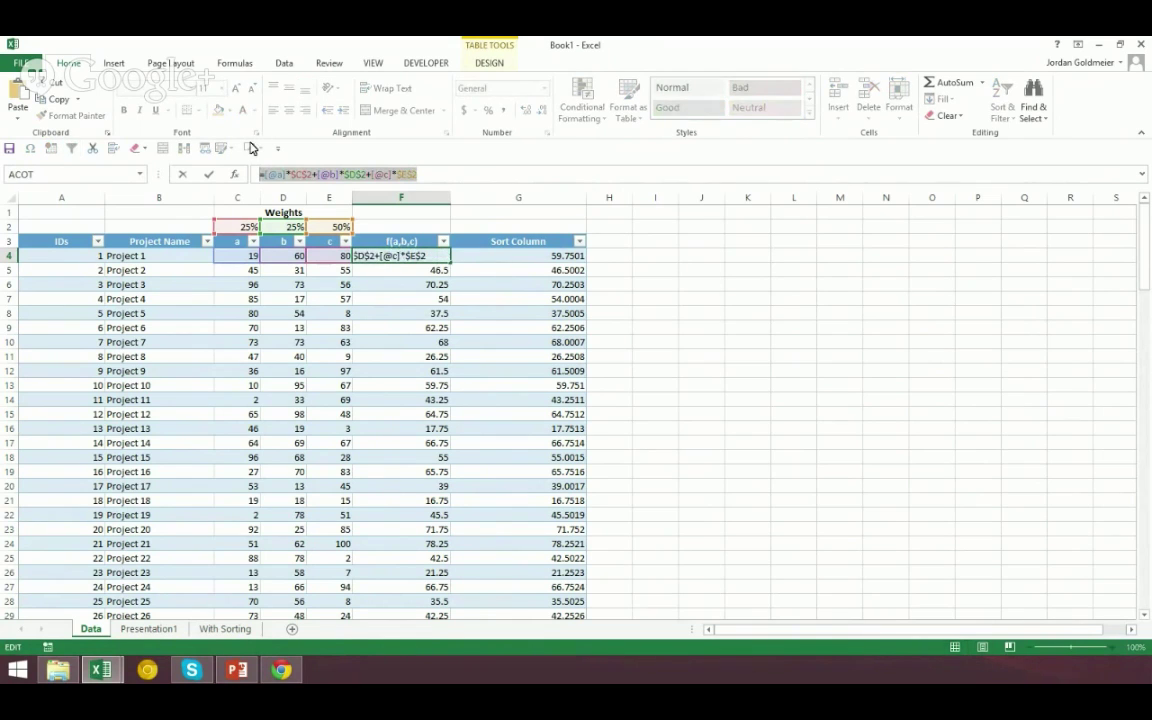
pyautogui.press('Escape')
# - Clear F4:F130 and re-enter =[@a]*$C$2+[@b]*$D$2+[@c]*$E$2 in F4 for the whole column
pyautogui.hotkey('ctrl', 'shift', 'Down')
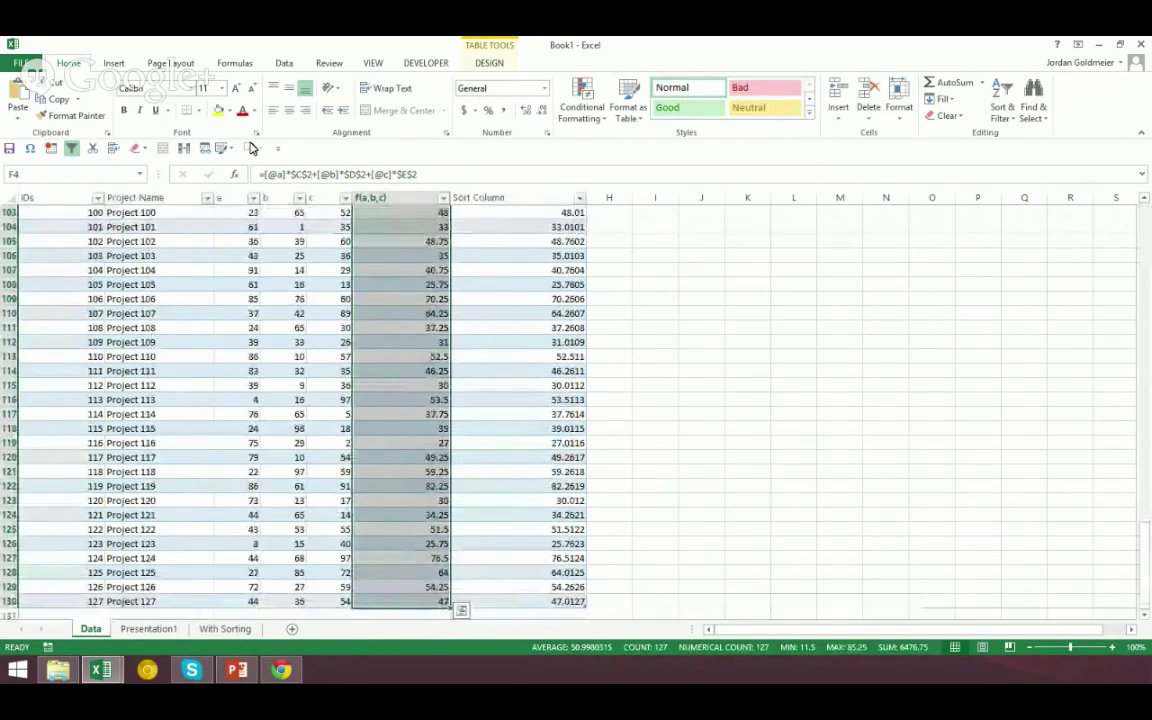
pyautogui.press('Delete')
pyautogui.hotkey('ctrl', 'BackSpace')
pyautogui.click(396, 253)
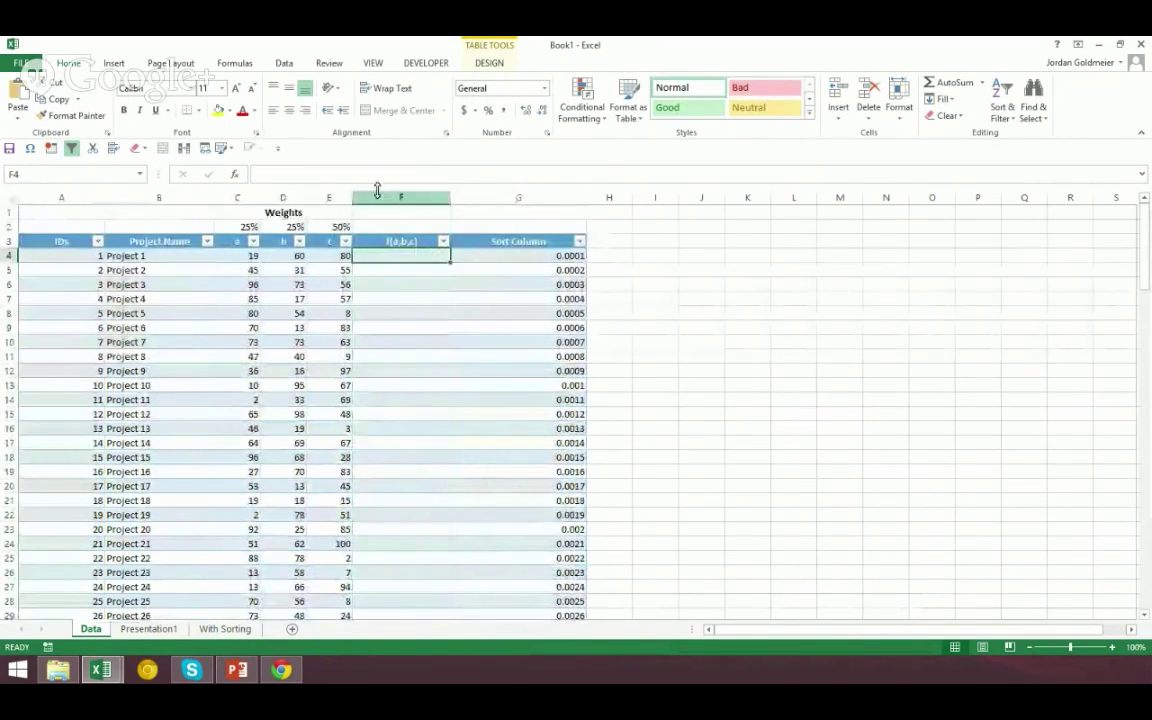
pyautogui.click(359, 170)
pyautogui.write('=[@a]*$C$2+[@b]*$D$2+[@c]*$E$2')
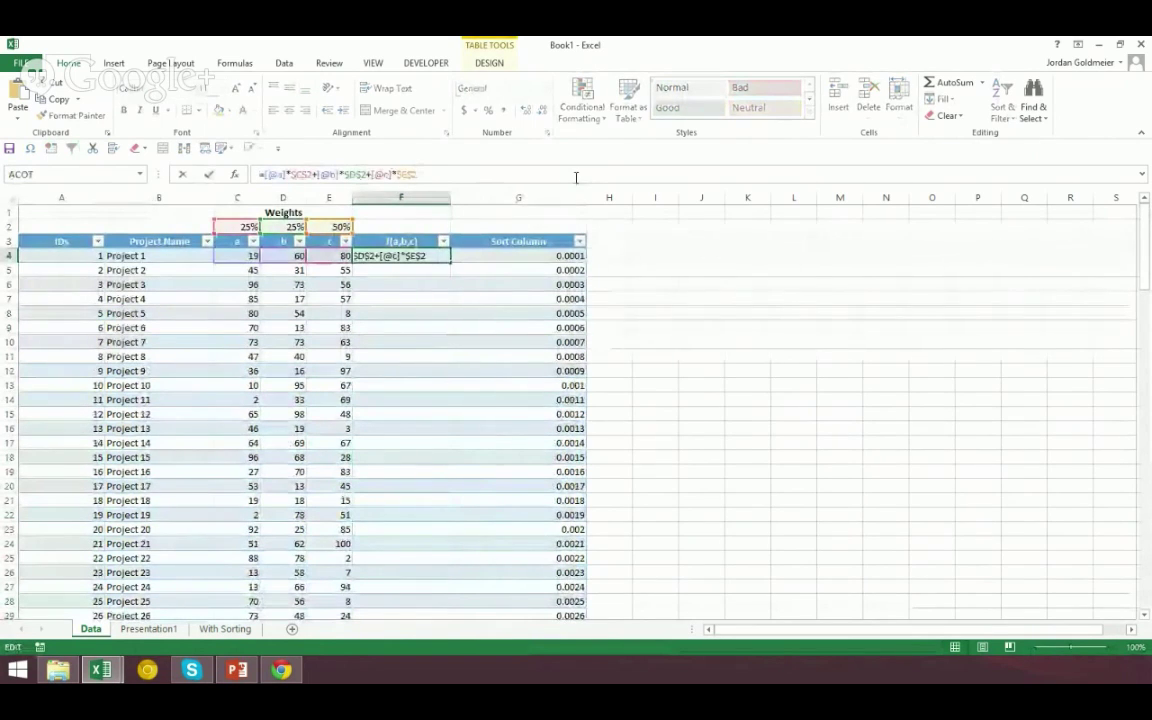
pyautogui.press('Return')
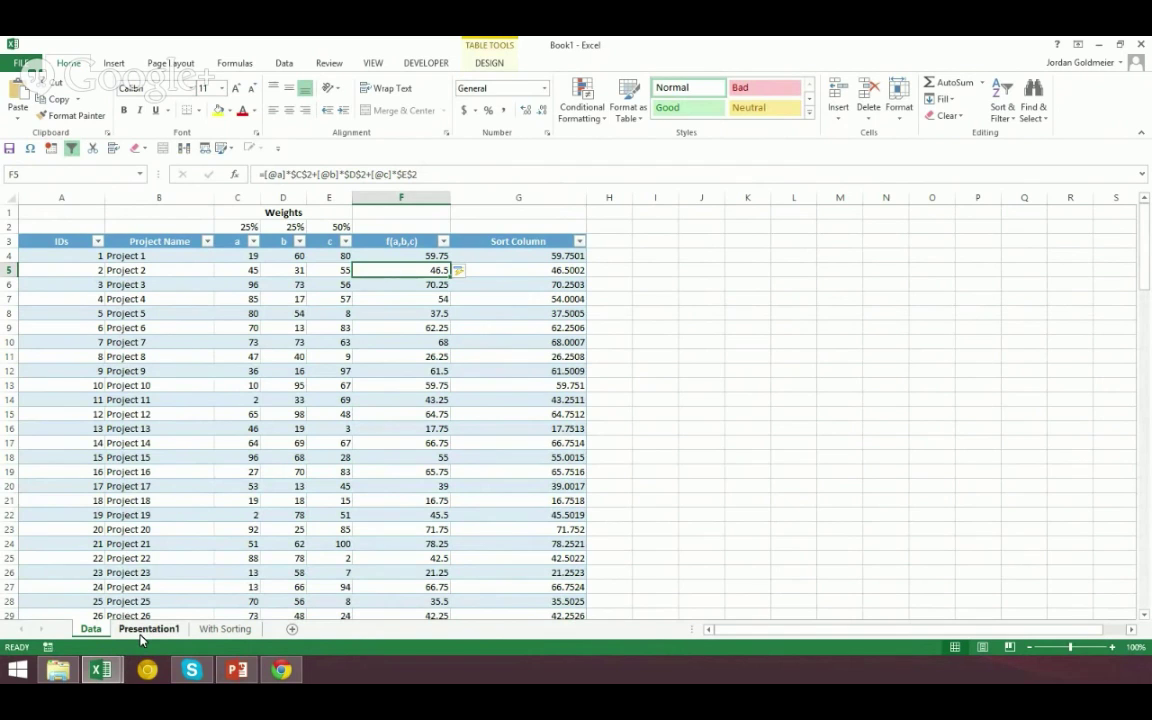
# - On the Presentation1 sheet, delete the existing scroll bar
pyautogui.click(146, 630)
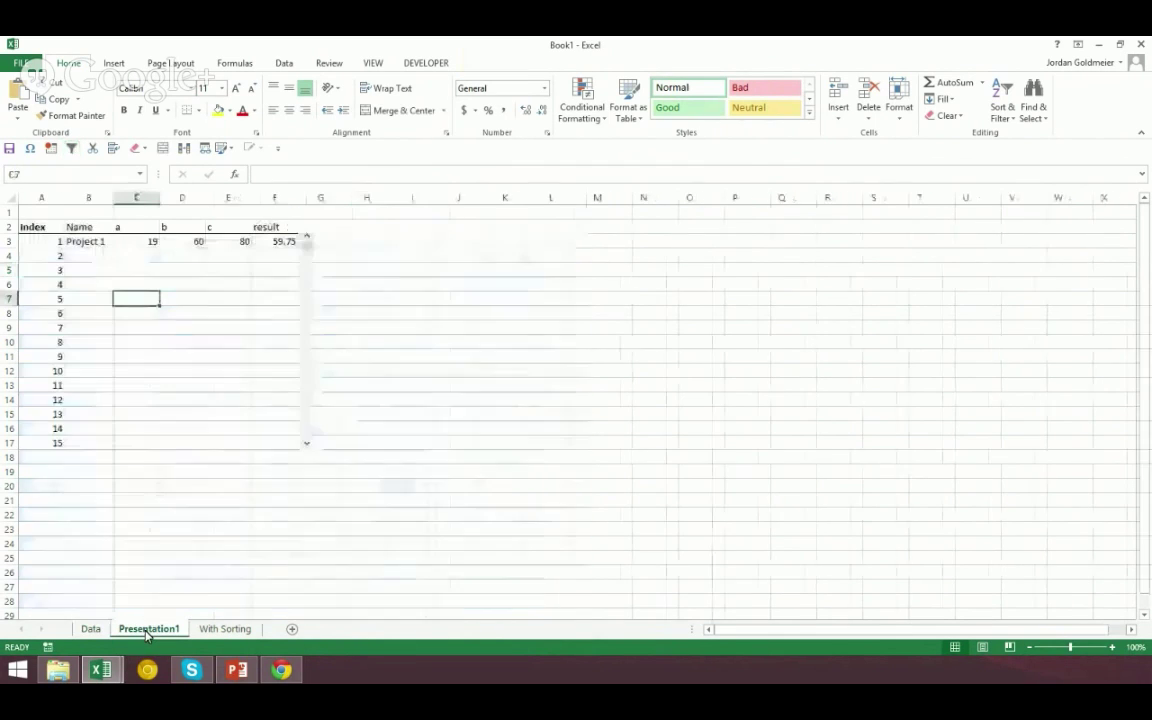
pyautogui.rightClick(305, 276)
pyautogui.click(304, 264)
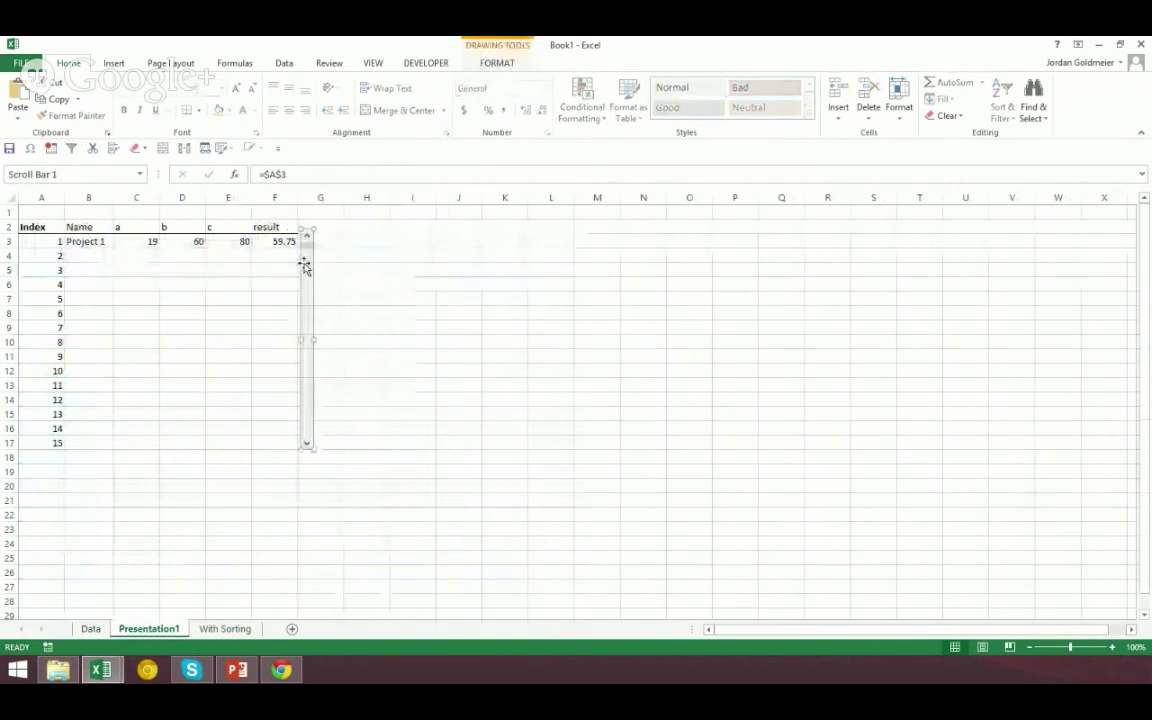
pyautogui.press('Delete')
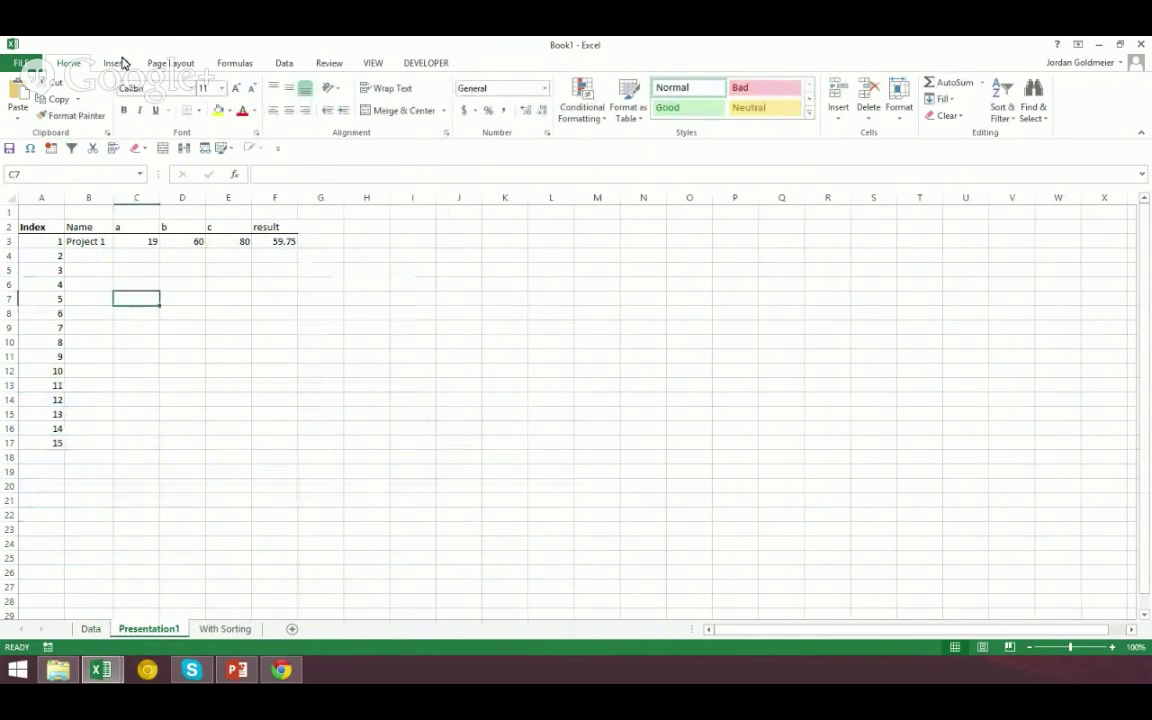
# - Draw a Form Controls scroll bar in column G from row 3 to row 17
pyautogui.click(116, 63)
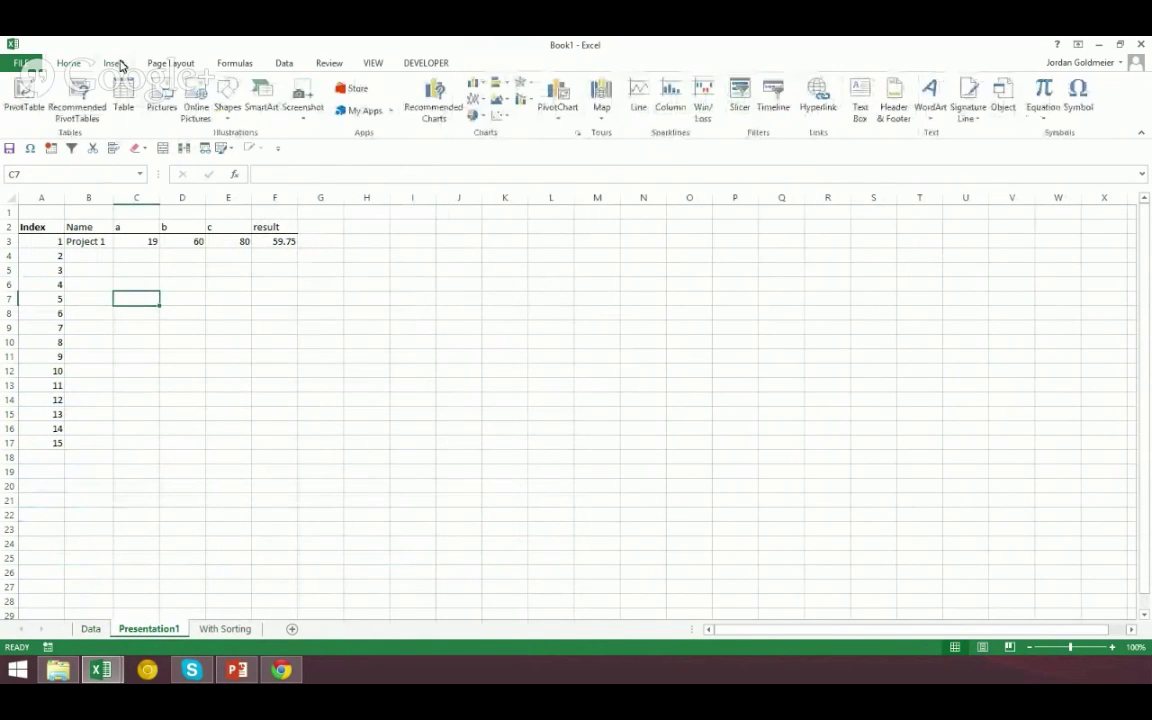
pyautogui.click(411, 68)
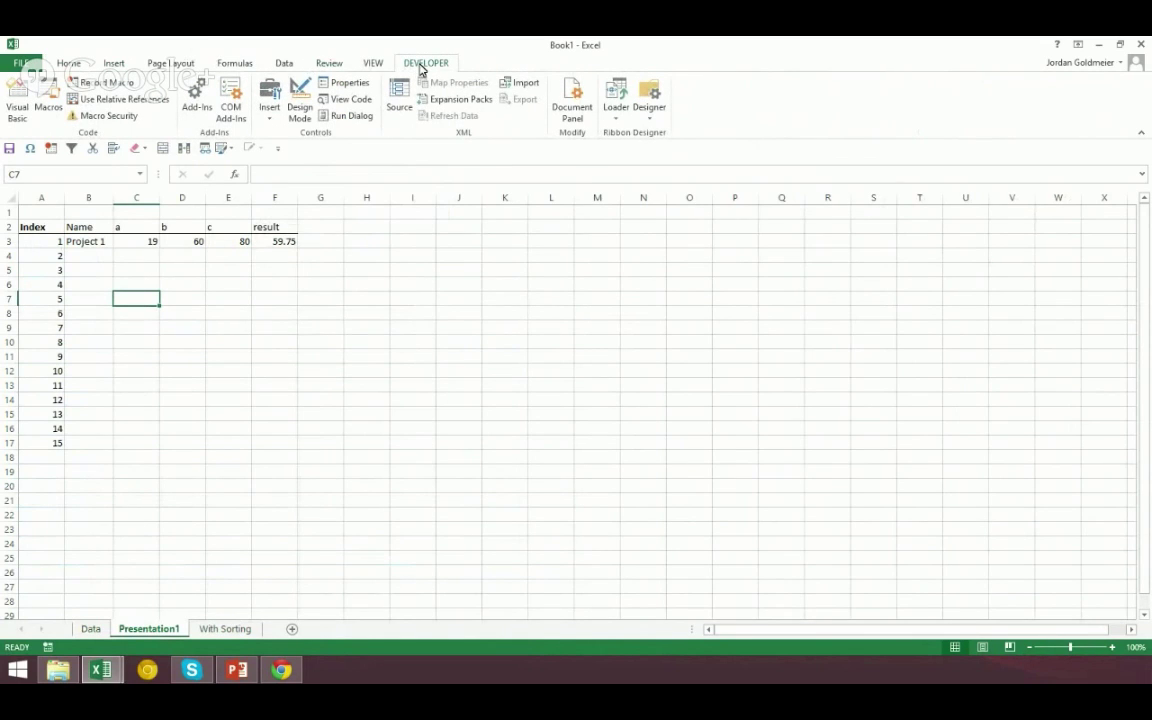
pyautogui.click(271, 114)
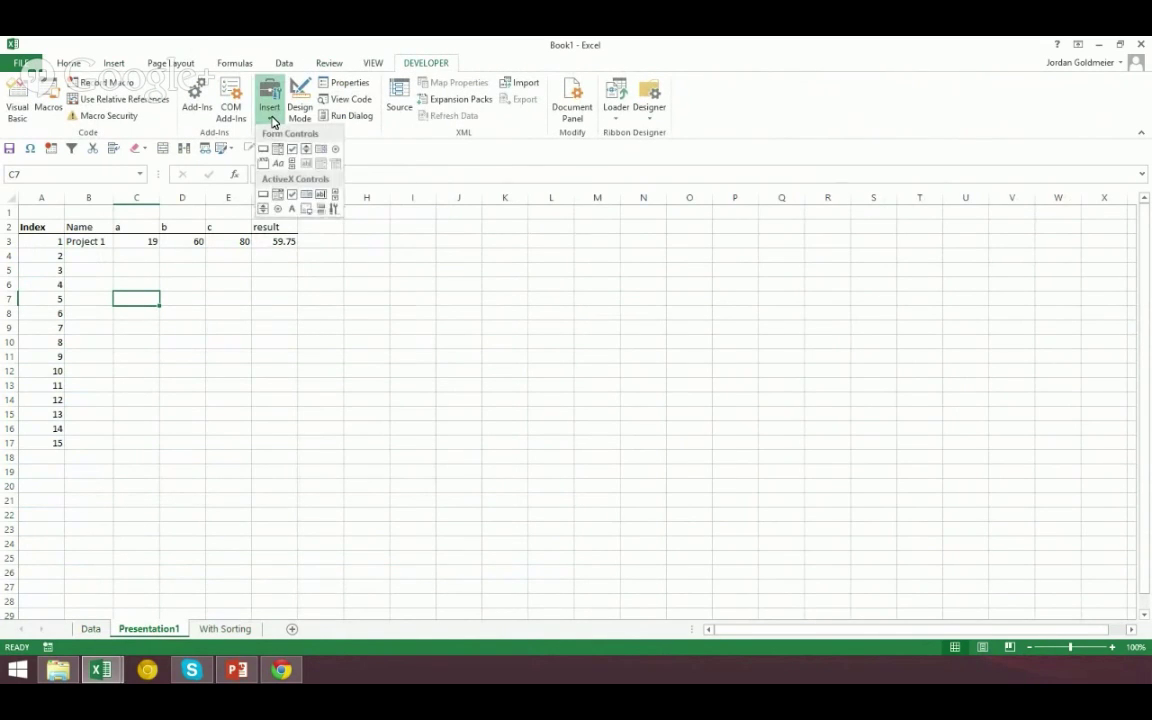
pyautogui.click(291, 163)
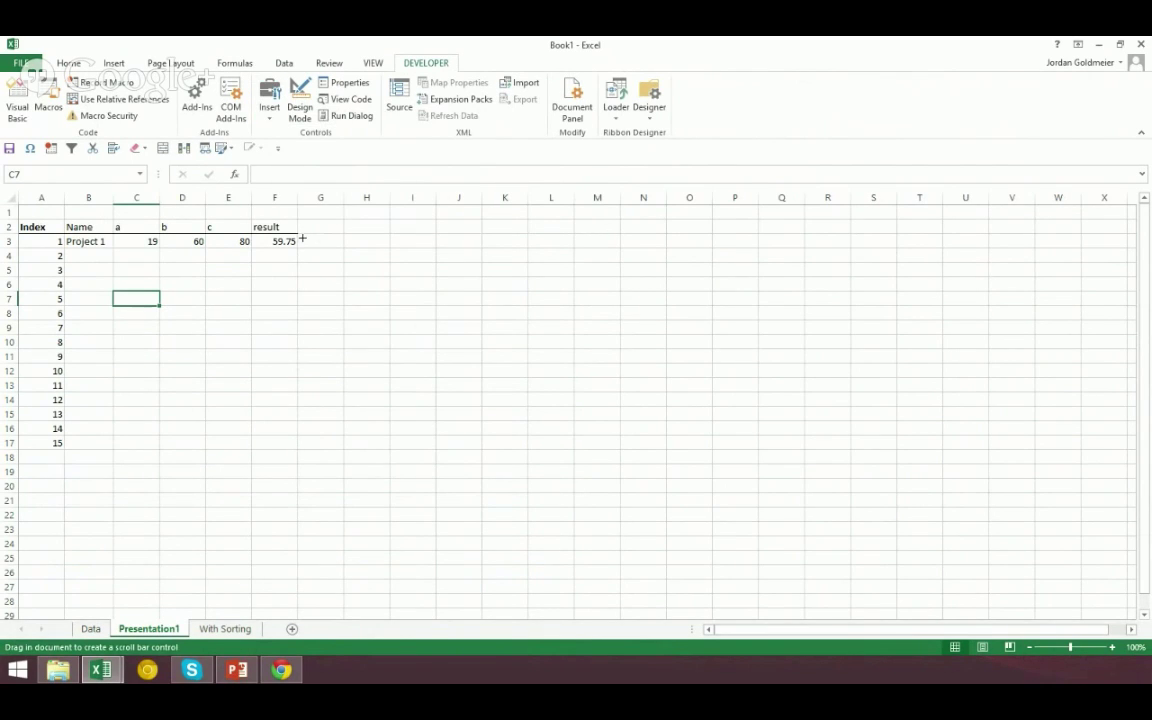
pyautogui.moveTo(302, 238); pyautogui.dragTo(311, 443)
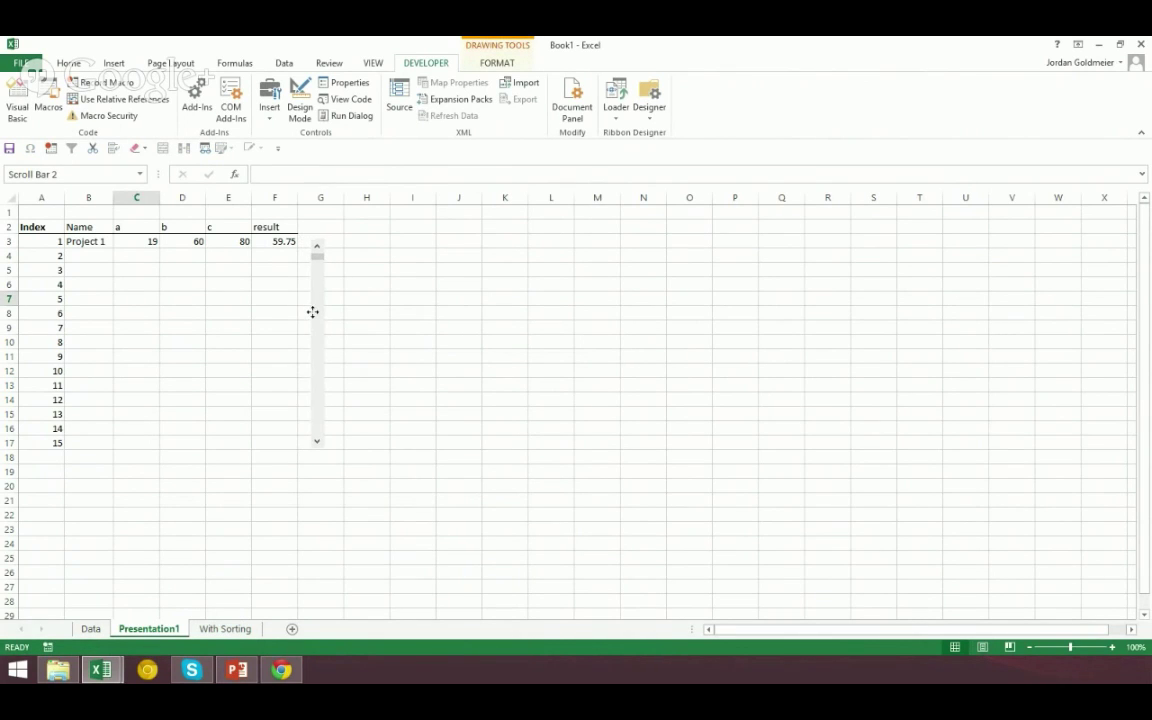
pyautogui.click(316, 311)
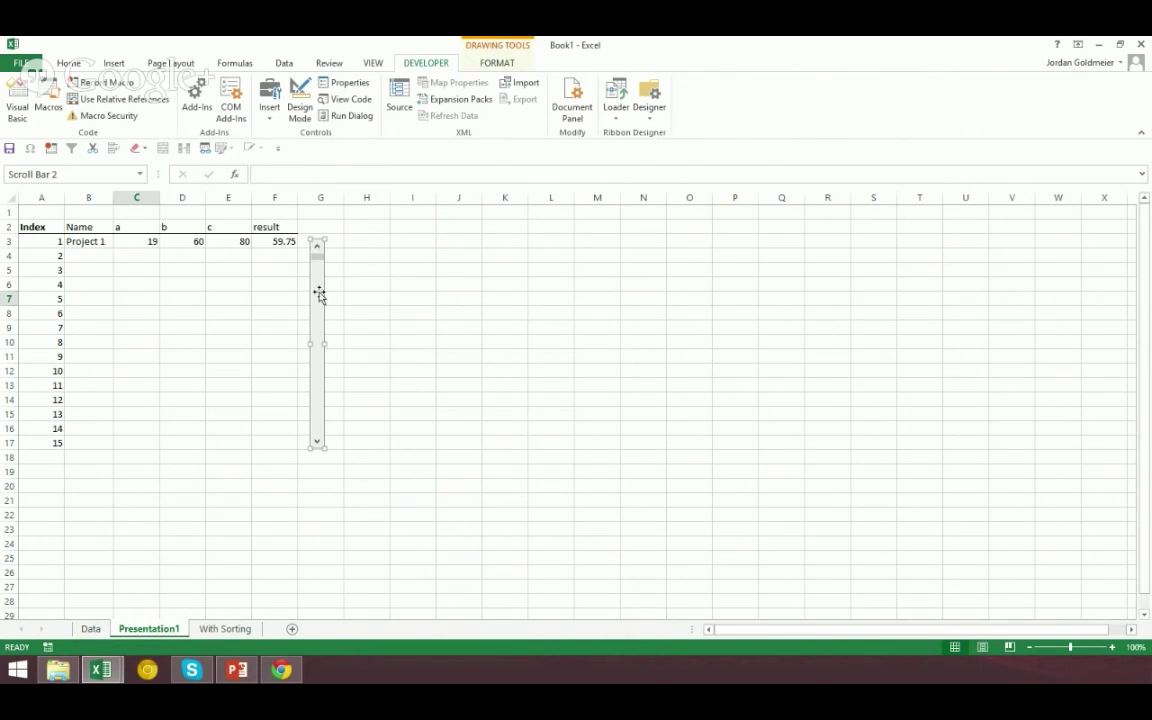
# - Set the scroll bar's current and minimum values to 1, linked to cell $A$3
pyautogui.rightClick(321, 295)
pyautogui.click(396, 407)
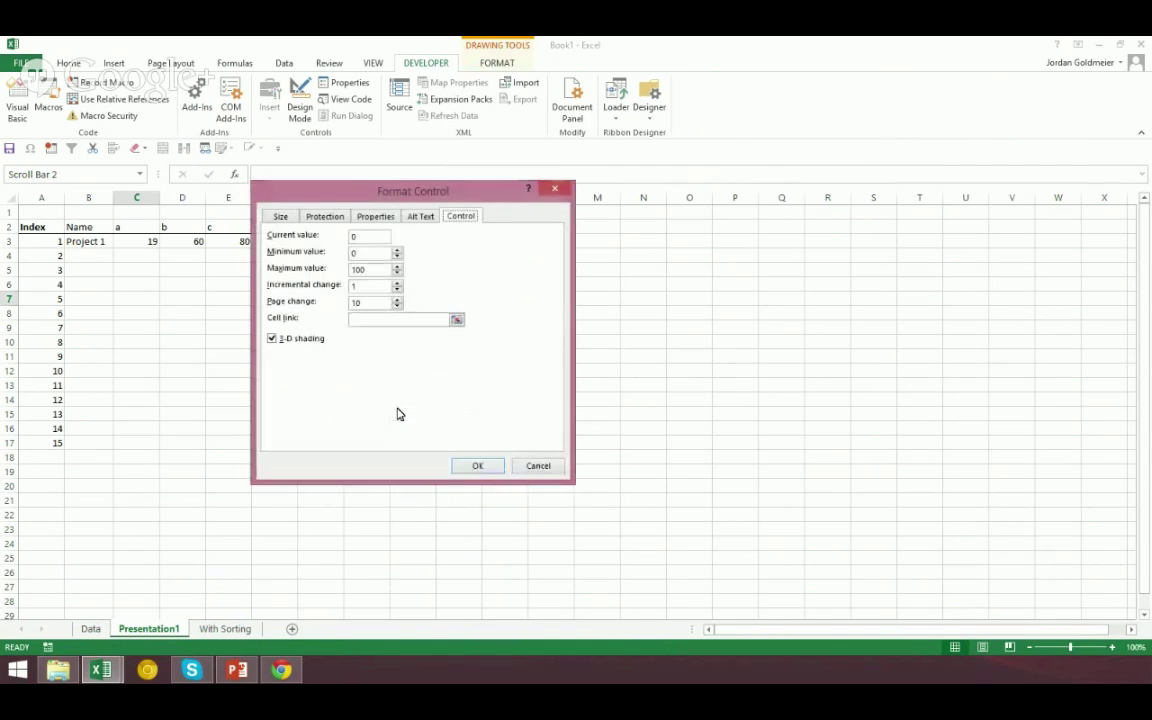
pyautogui.moveTo(372, 240); pyautogui.dragTo(342, 245)
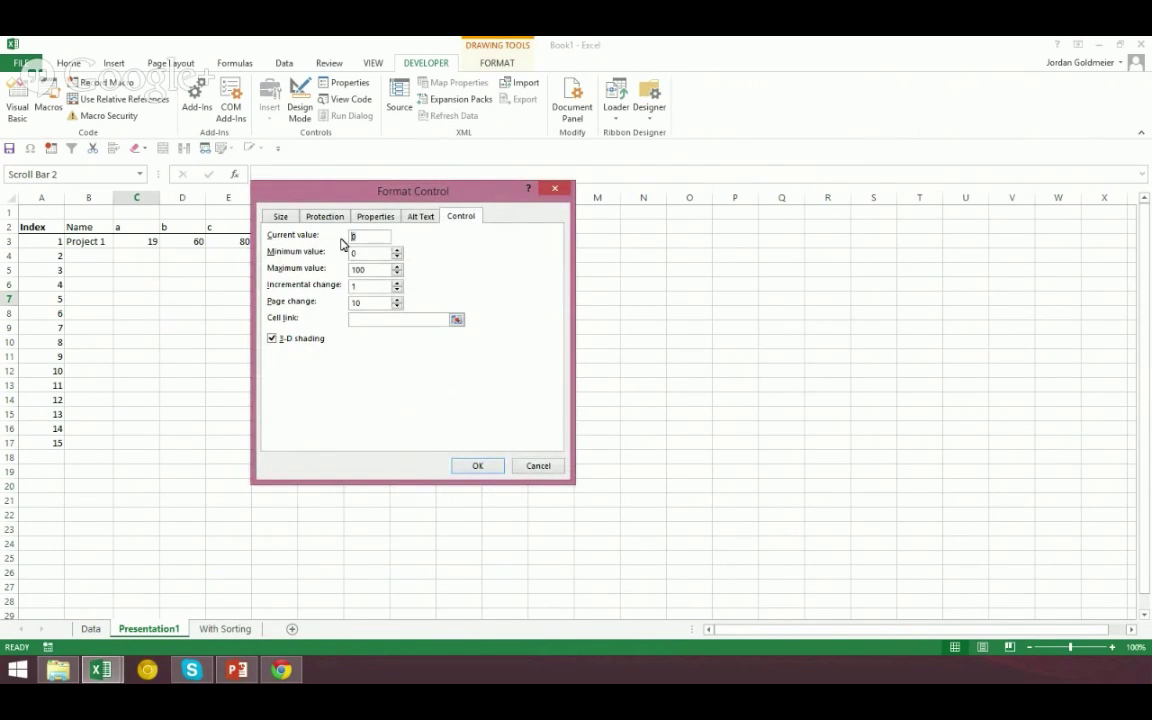
pyautogui.write('1')
pyautogui.press('Tab')
pyautogui.click(34, 242)
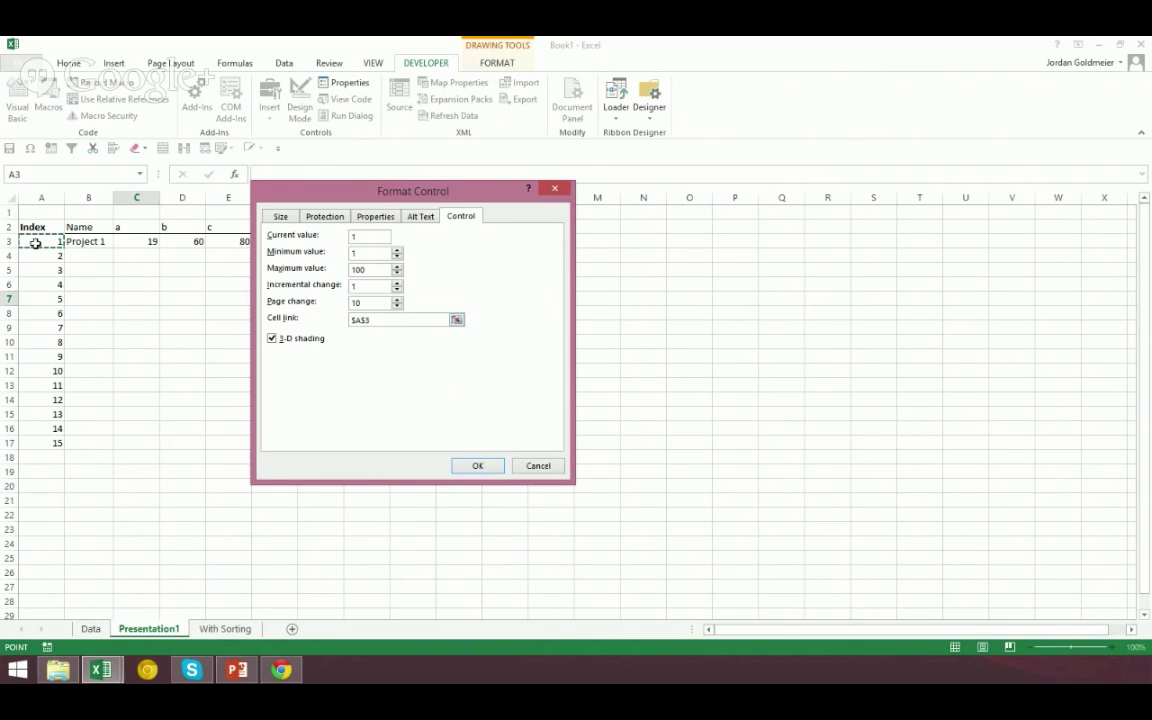
pyautogui.click(470, 464)
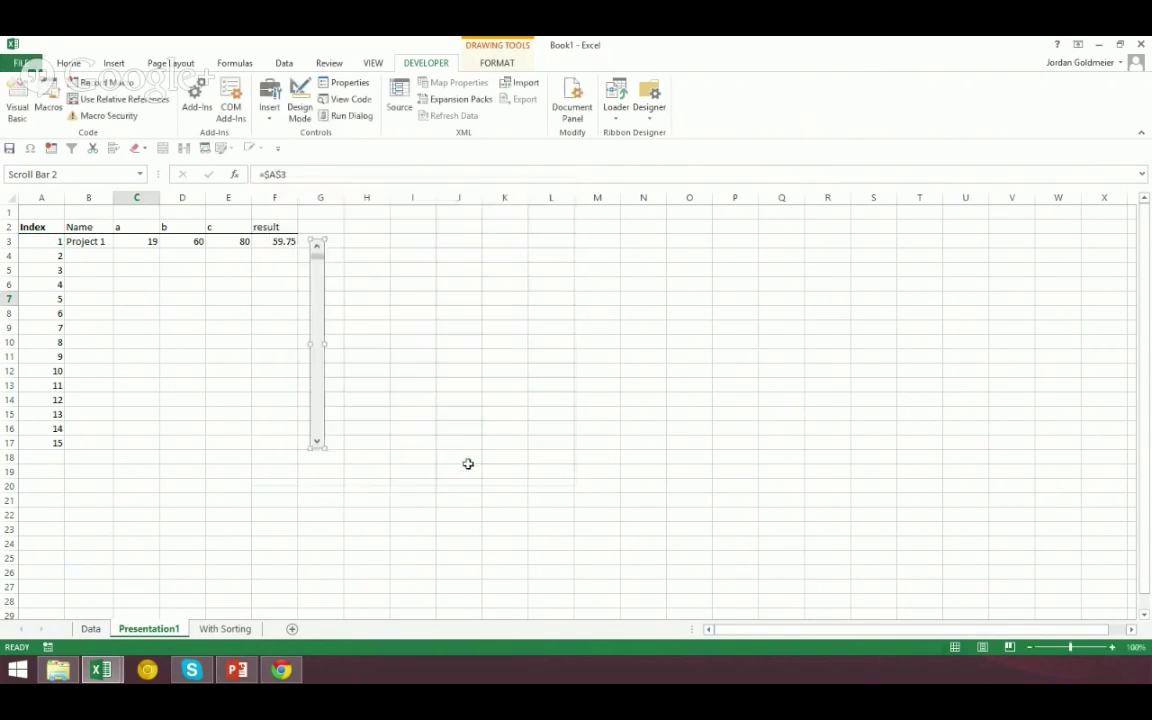
# - Clear the old index numbers in A4:A16 and test the scroll bar
pyautogui.click(90, 299)
pyautogui.moveTo(40, 256); pyautogui.dragTo(38, 443)
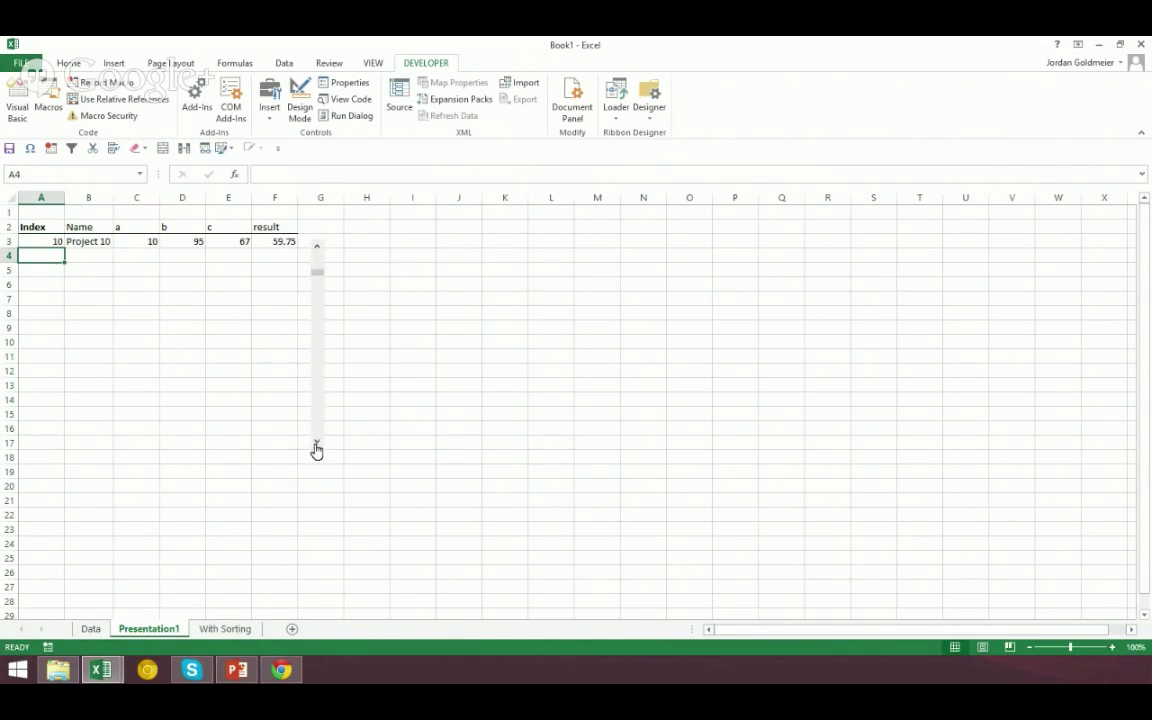
pyautogui.click(316, 443)
pyautogui.click(318, 275)
# - Enter =A3+1 in A4 and fill it down to A17
pyautogui.write('=')
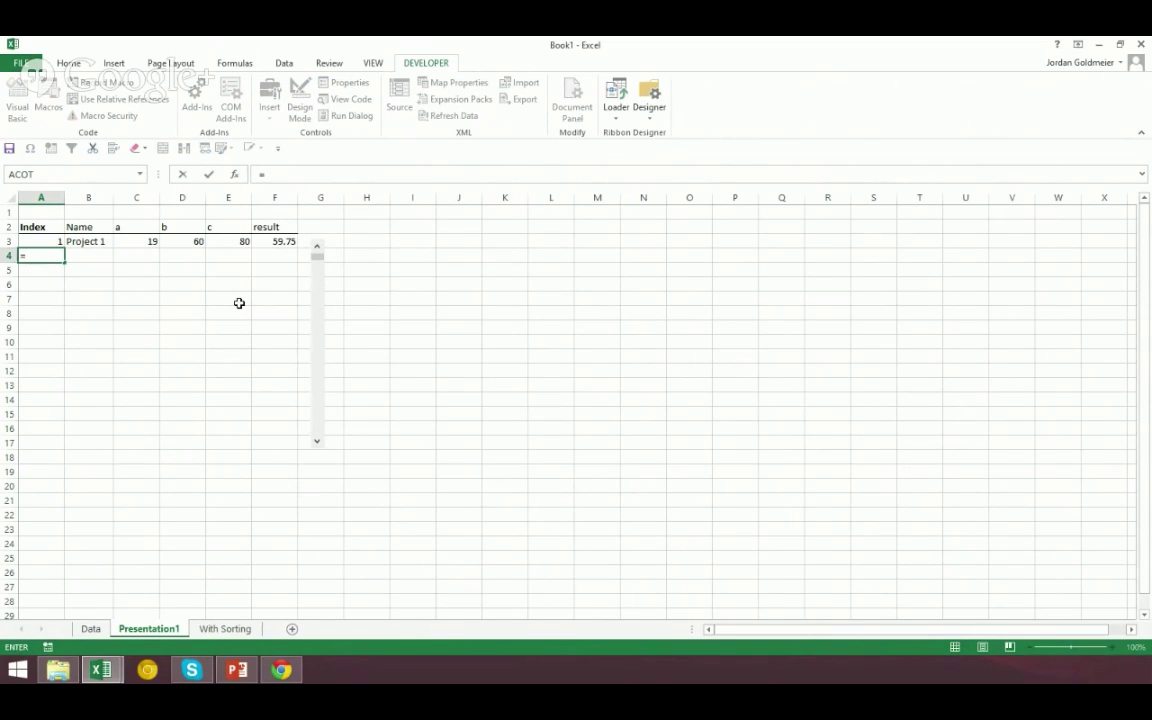
pyautogui.press('Up')
pyautogui.write('+1')
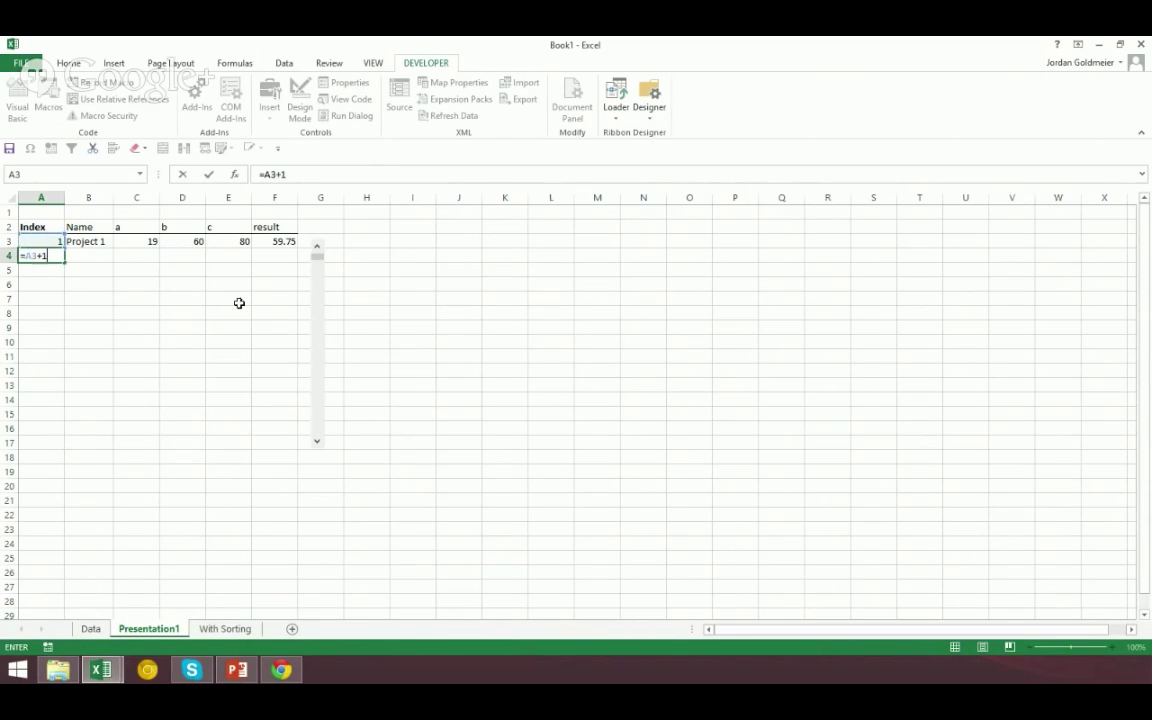
pyautogui.press('Return')
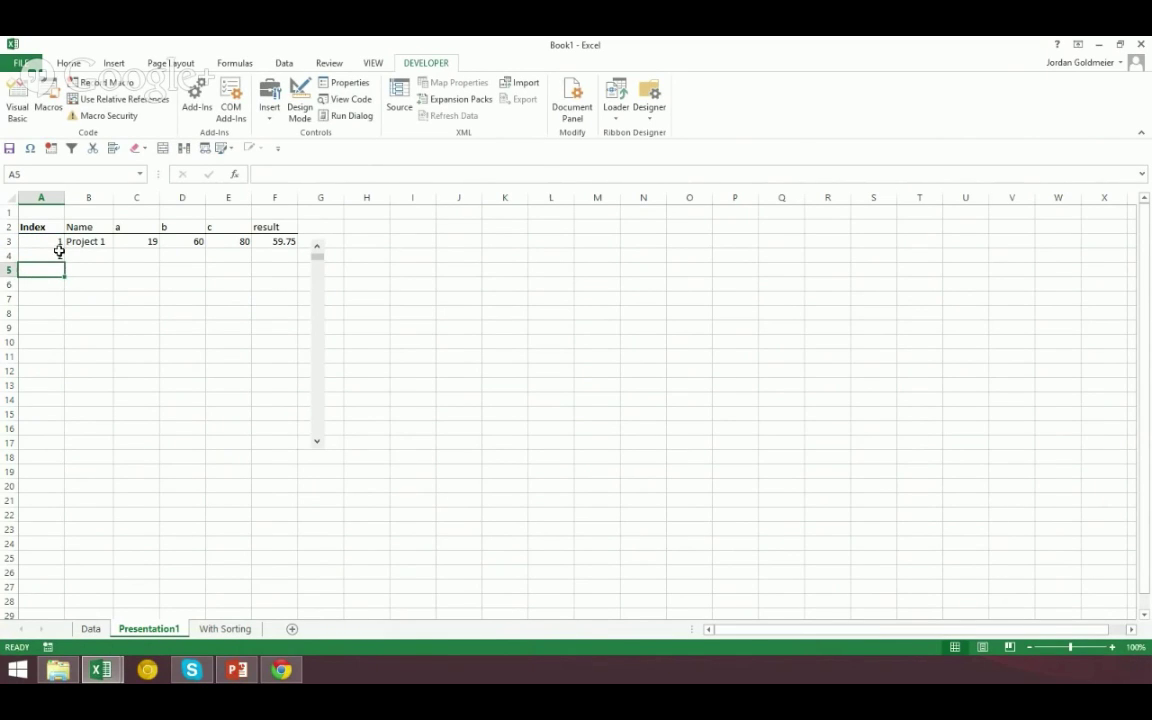
pyautogui.click(57, 255)
pyautogui.moveTo(62, 262); pyautogui.dragTo(60, 445)
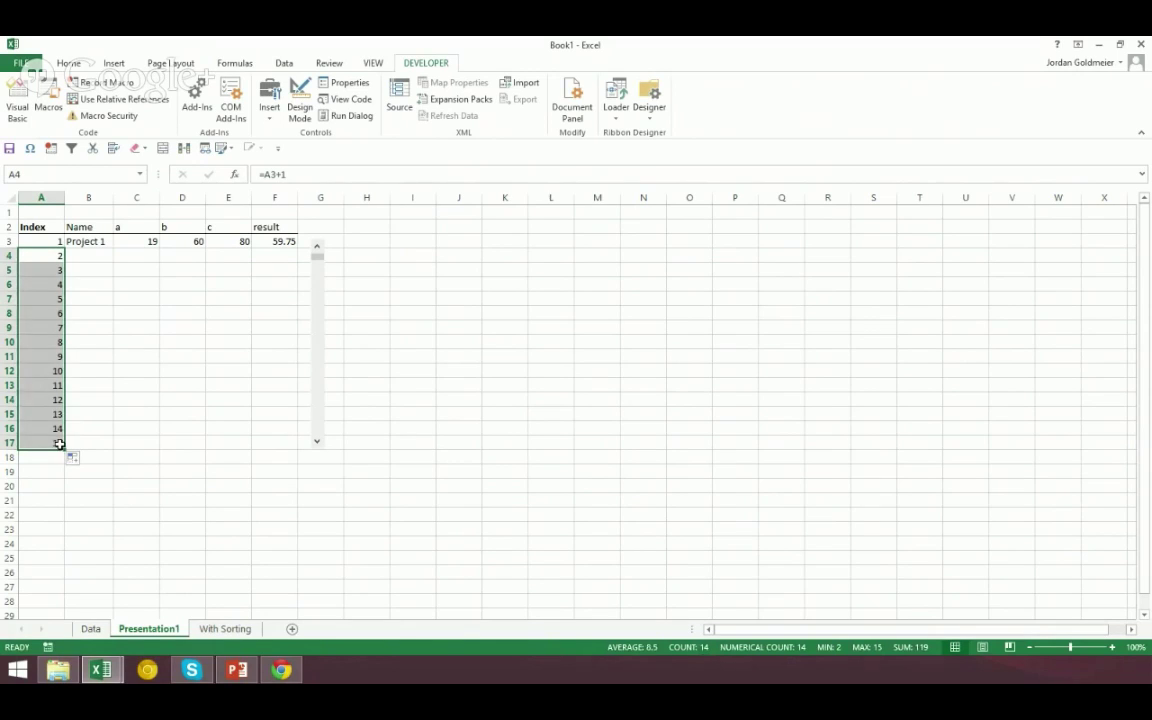
pyautogui.click(276, 469)
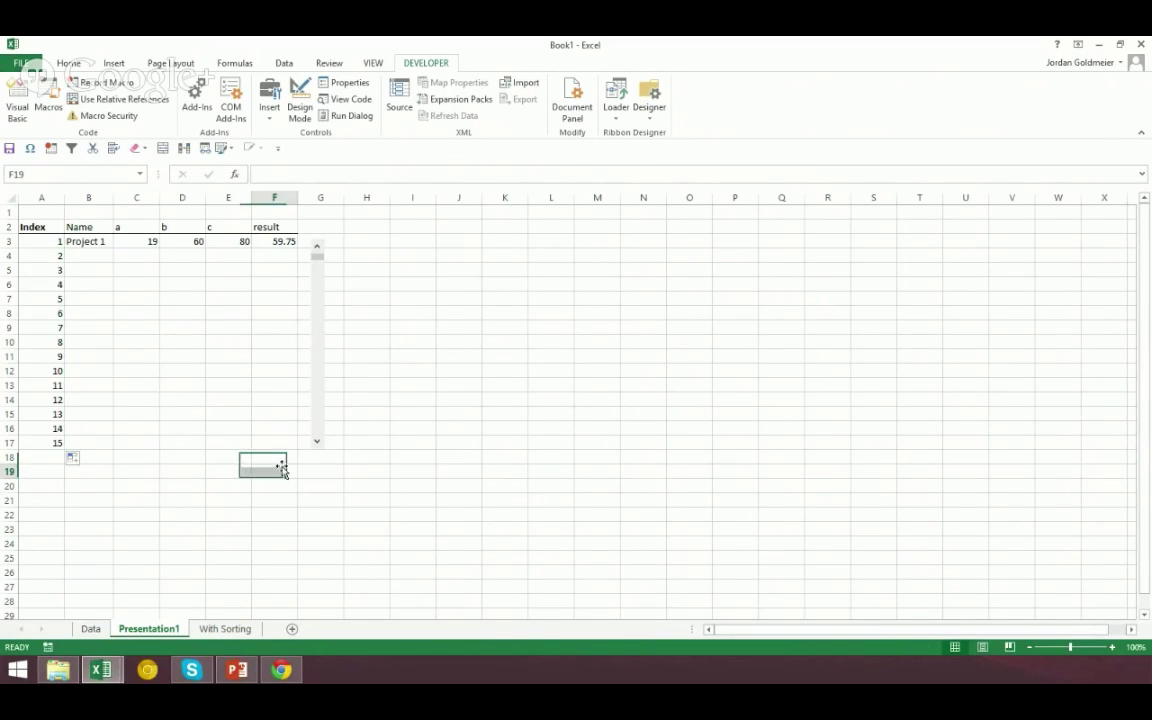
pyautogui.click(316, 441)
pyautogui.click(316, 441)
pyautogui.click(316, 441)
pyautogui.click(316, 441)
pyautogui.click(316, 441)
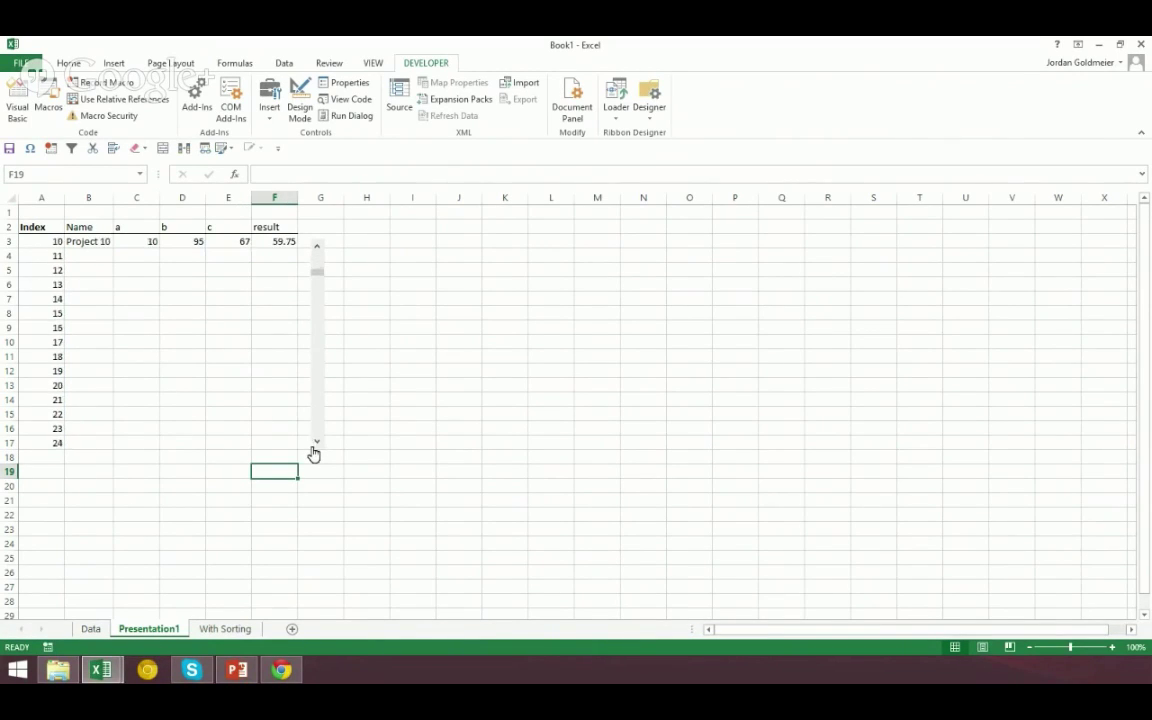
pyautogui.click(316, 441)
pyautogui.moveTo(319, 283); pyautogui.dragTo(319, 245)
pyautogui.click(86, 241)
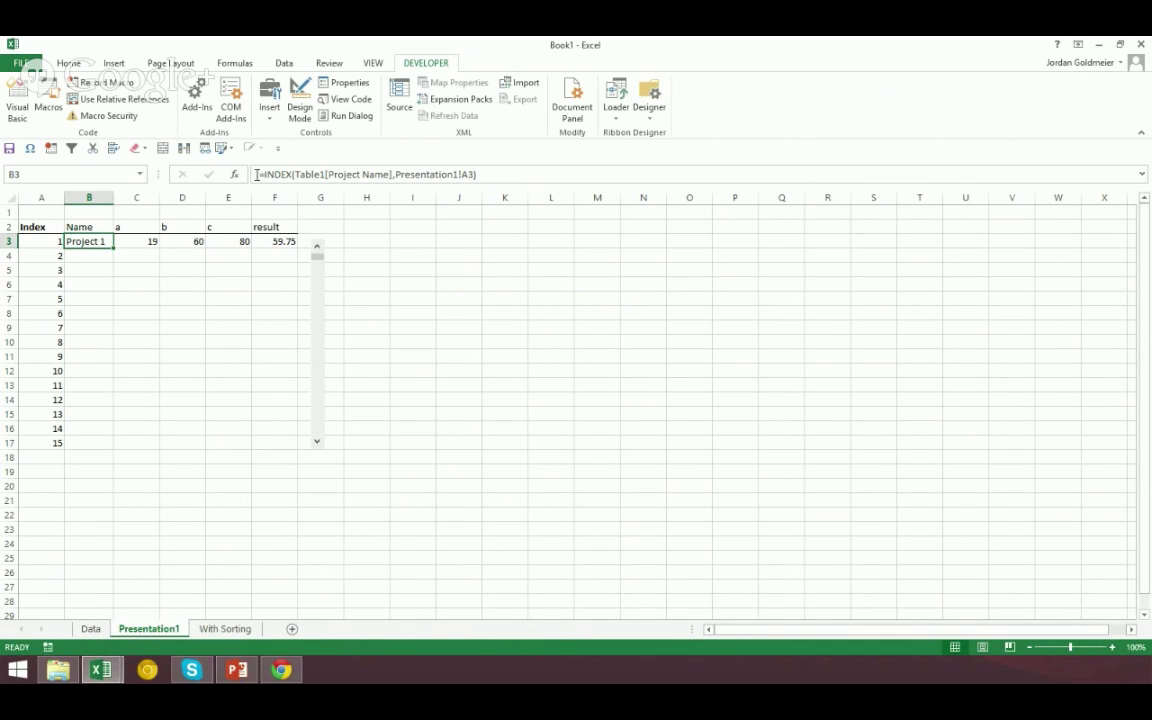
# - Replace B3's formula with =INDEX(Table1[Project Name],Presentation1!$A3)
pyautogui.click(362, 174)
pyautogui.moveTo(258, 174); pyautogui.dragTo(599, 175)
pyautogui.write('=index(')
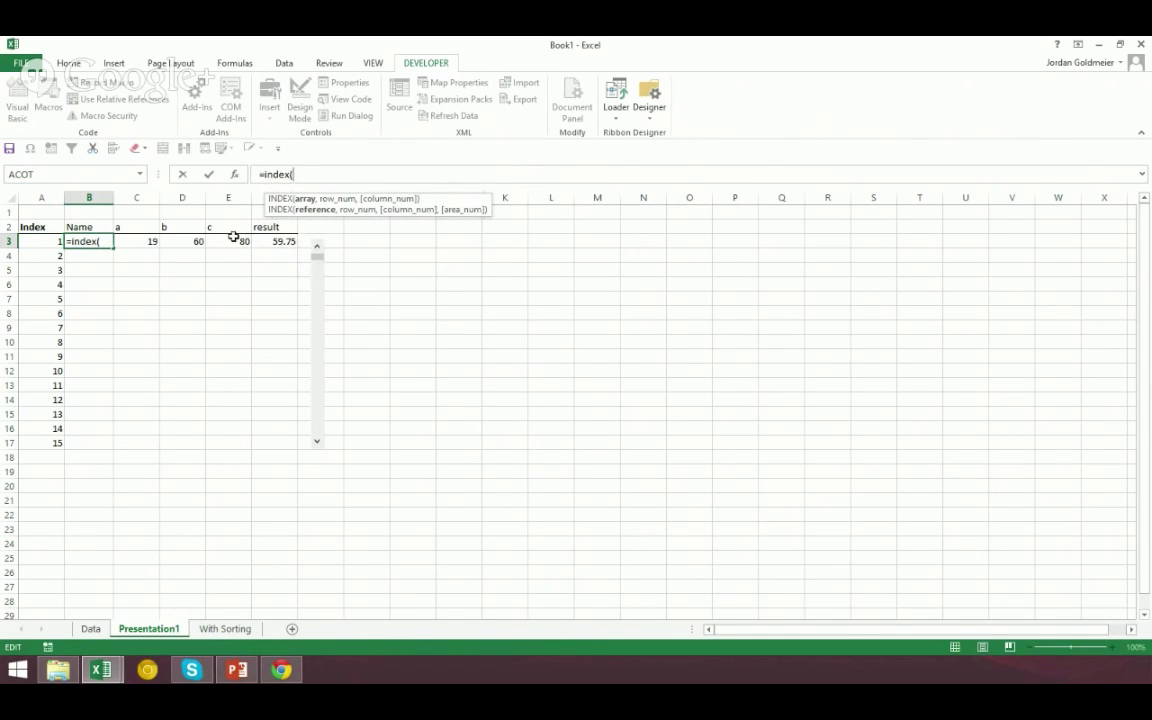
pyautogui.click(104, 628)
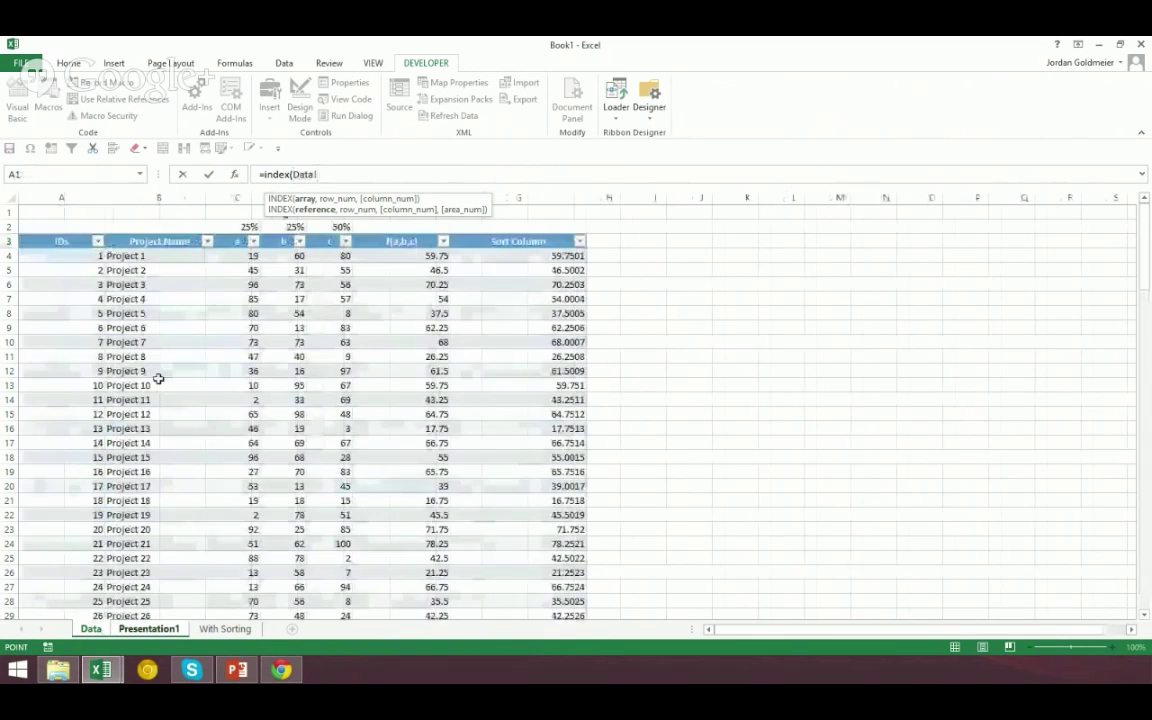
pyautogui.moveTo(155, 255); pyautogui.dragTo(351, 186)
pyautogui.moveTo(154, 589)
pyautogui.mouseDown()
pyautogui.moveTo(173, 586)
pyautogui.moveTo(140, 585)
pyautogui.mouseUp()
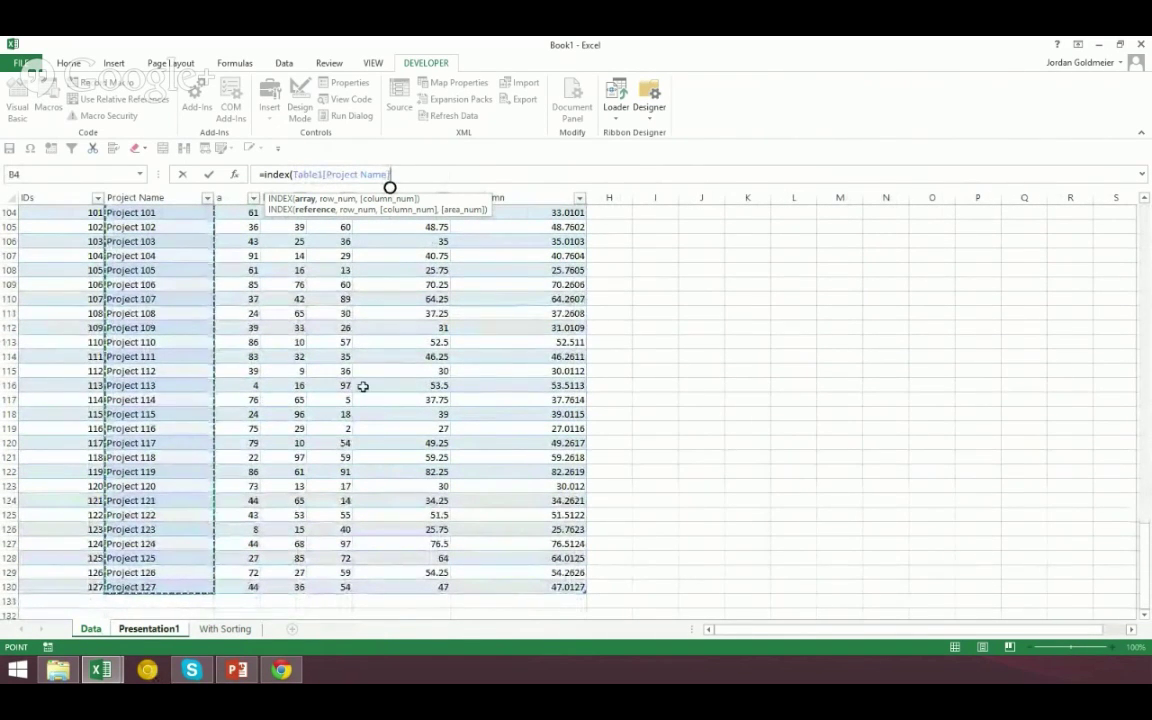
pyautogui.write(',')
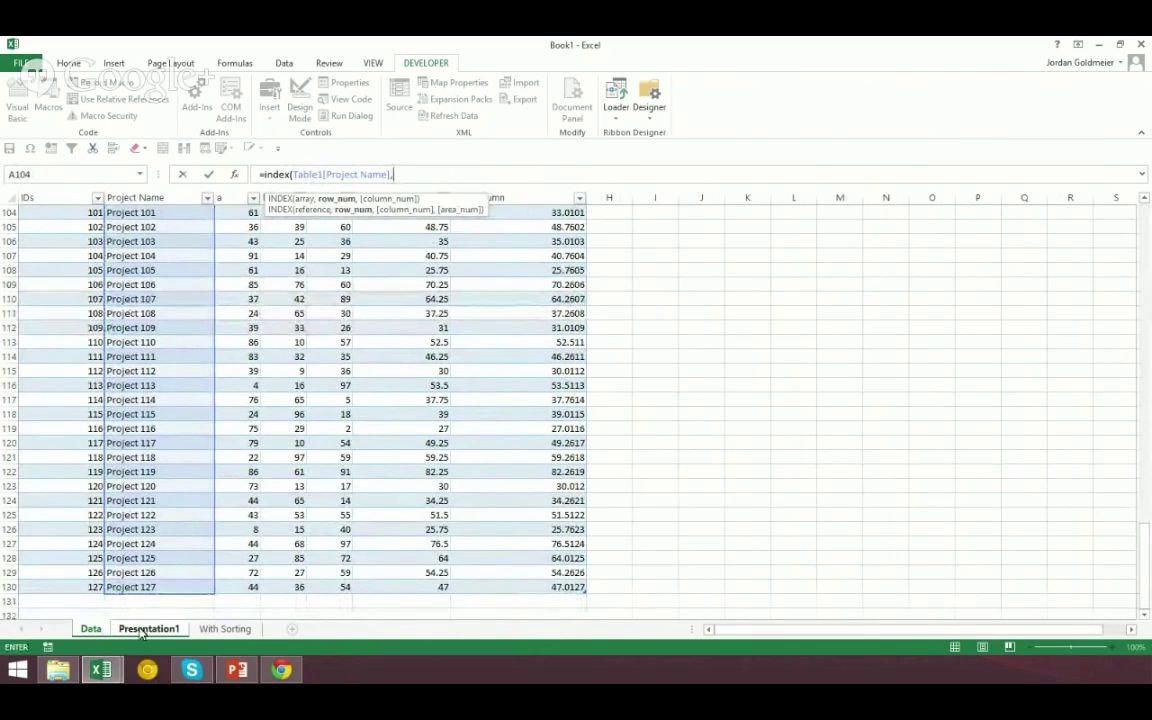
pyautogui.click(146, 633)
pyautogui.click(36, 241)
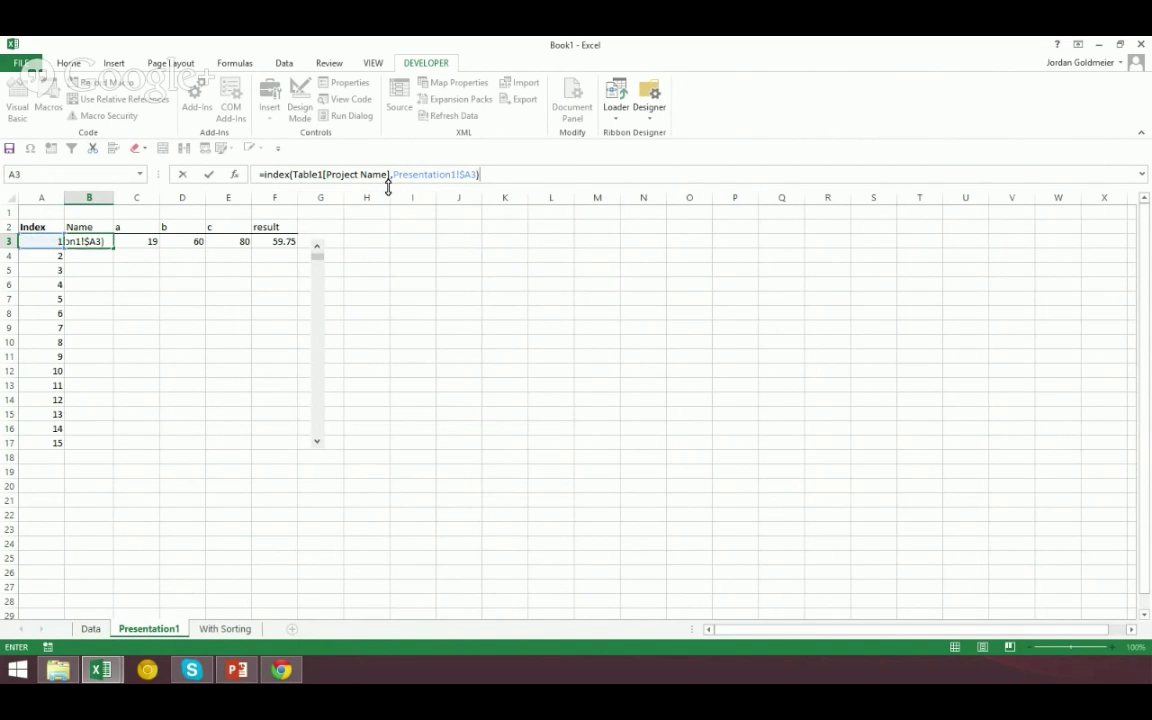
pyautogui.press('Return')
pyautogui.press('Up')
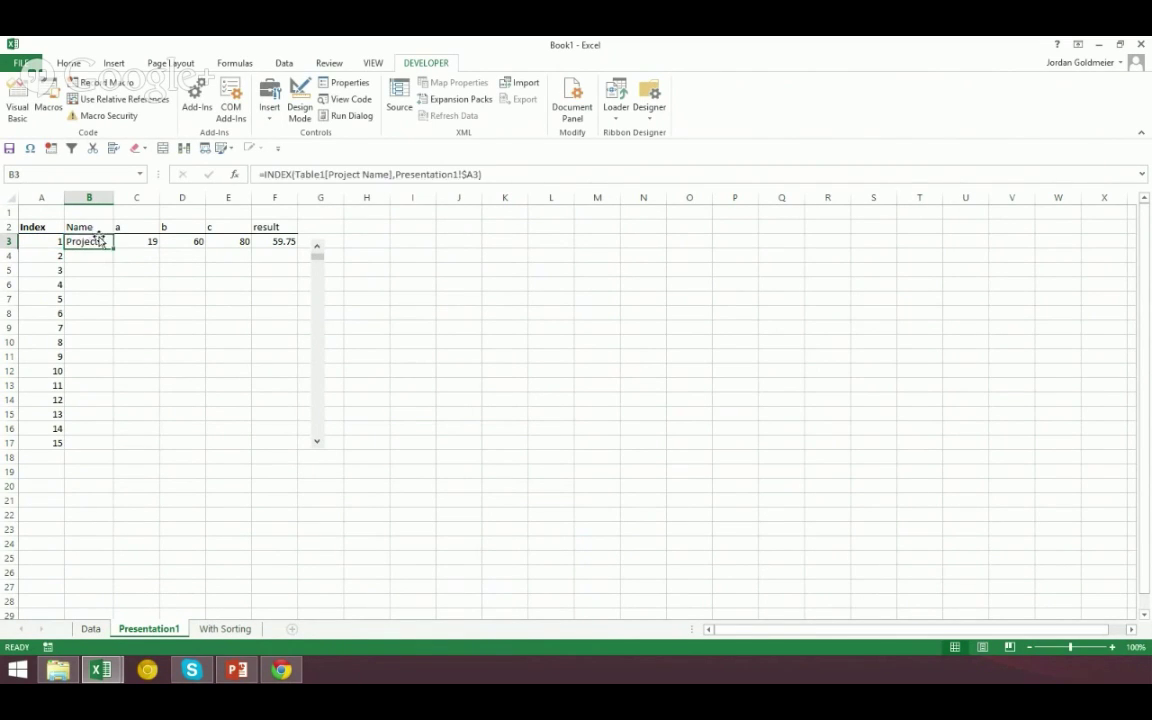
pyautogui.click(92, 629)
pyautogui.scroll(20, 212, 474)
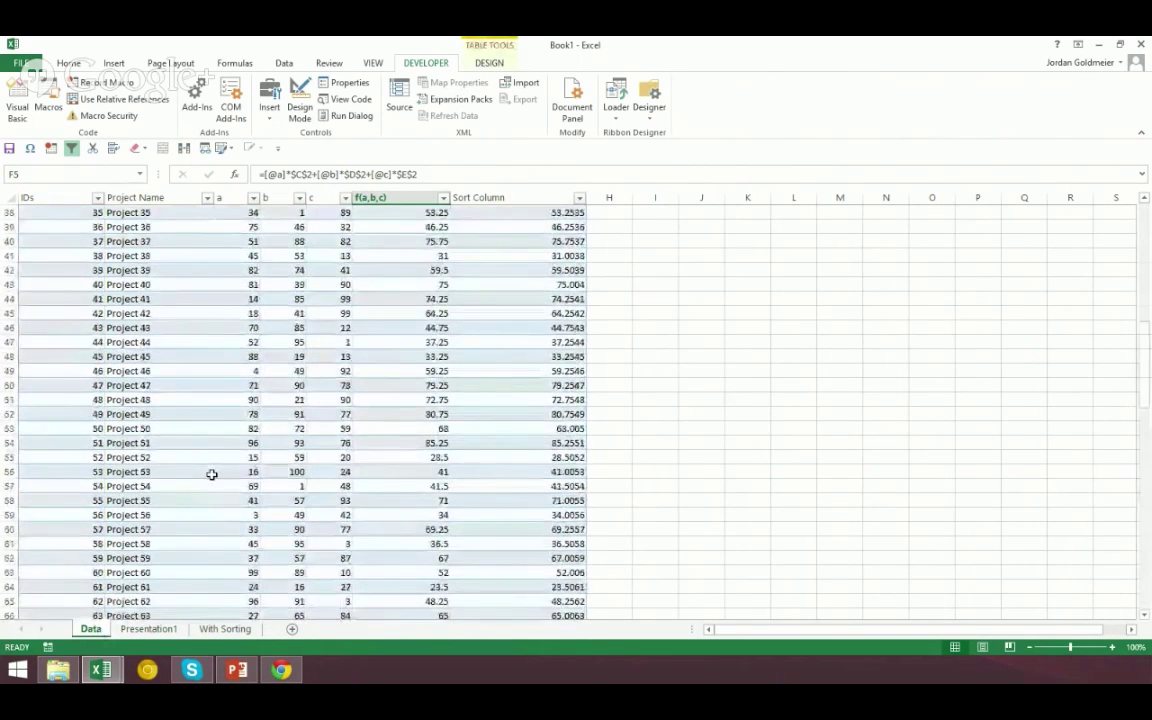
pyautogui.scroll(12, 212, 474)
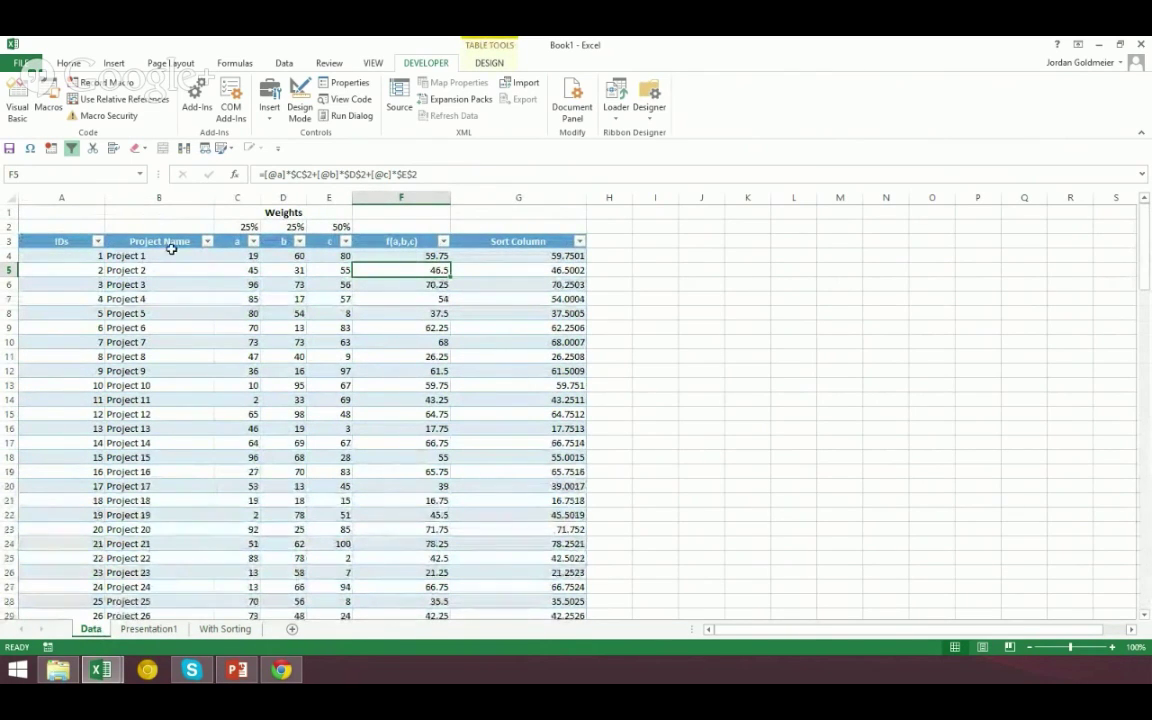
pyautogui.click(148, 628)
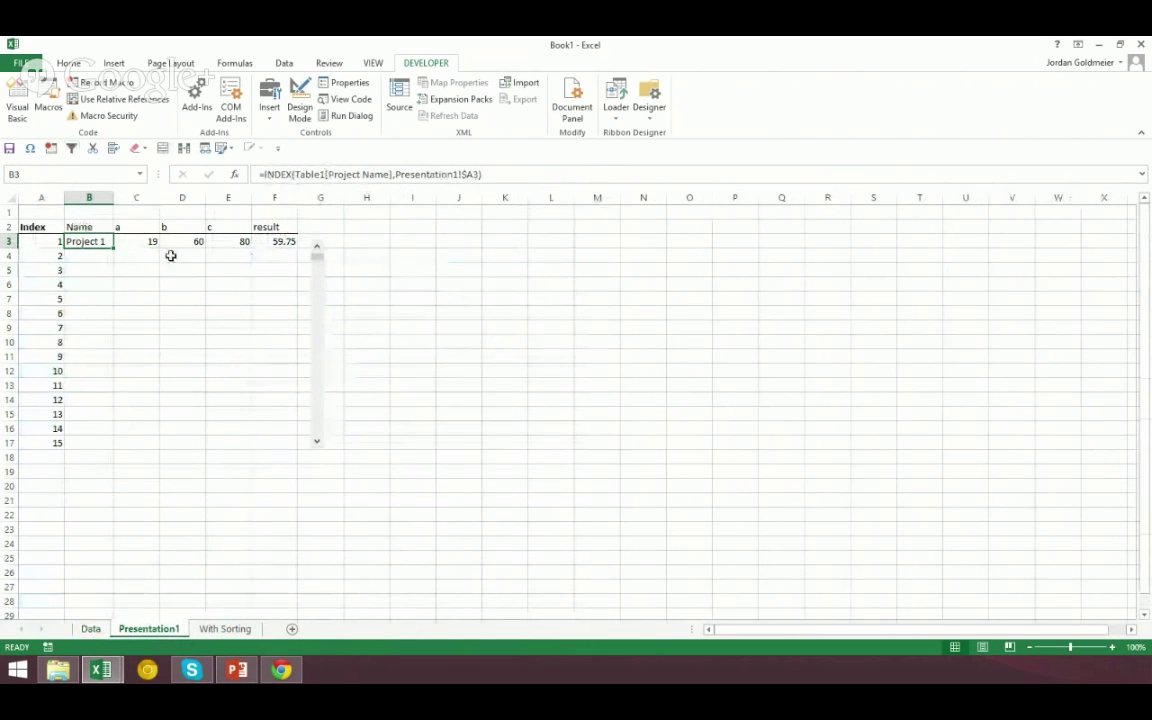
# - Copy B3's INDEX lookup across to F3 and check the formula in C3
pyautogui.moveTo(100, 241)
pyautogui.mouseDown()
pyautogui.moveTo(305, 231)
pyautogui.moveTo(300, 240)
pyautogui.mouseUp()
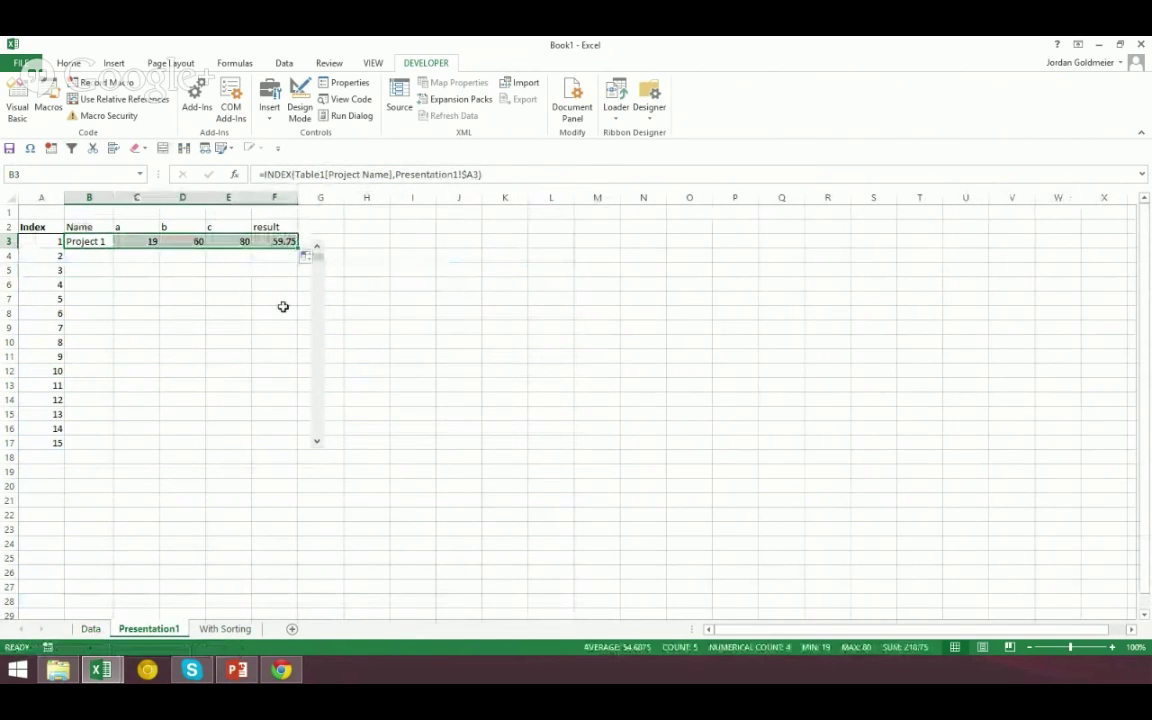
pyautogui.click(147, 242)
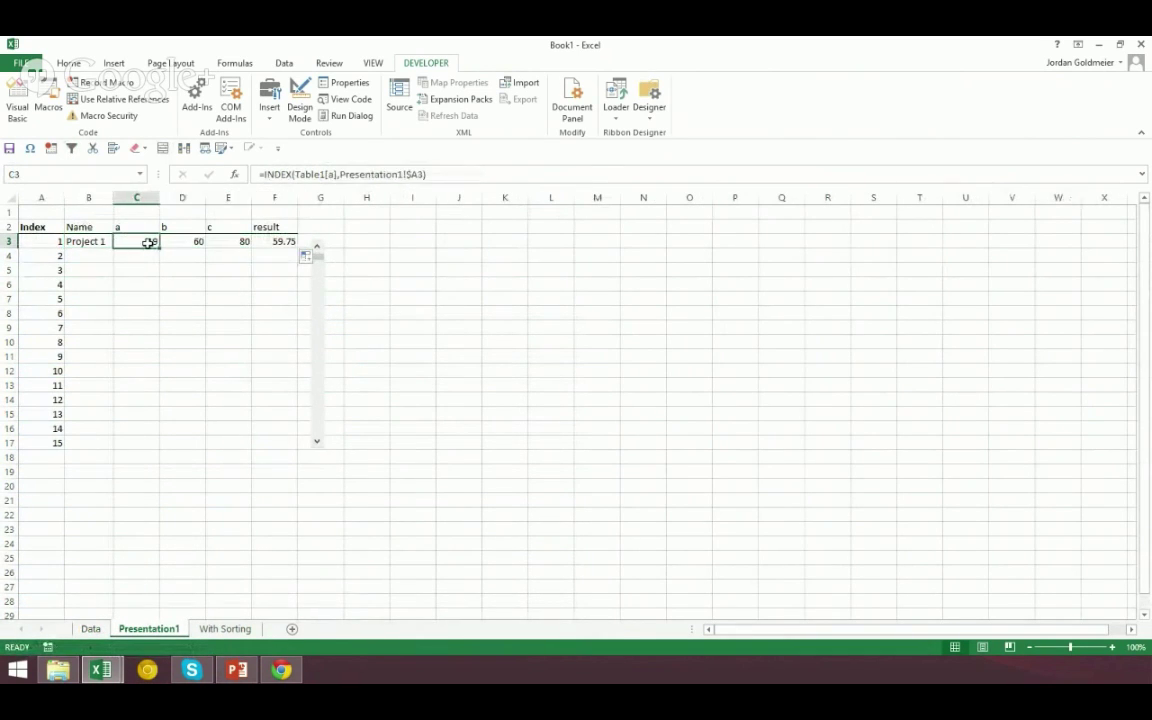
pyautogui.doubleClick(147, 242)
pyautogui.click(195, 242)
# - Fill the B3:F3 lookups down to row 17 and step the list with the scroll bar
pyautogui.moveTo(90, 241); pyautogui.dragTo(295, 243)
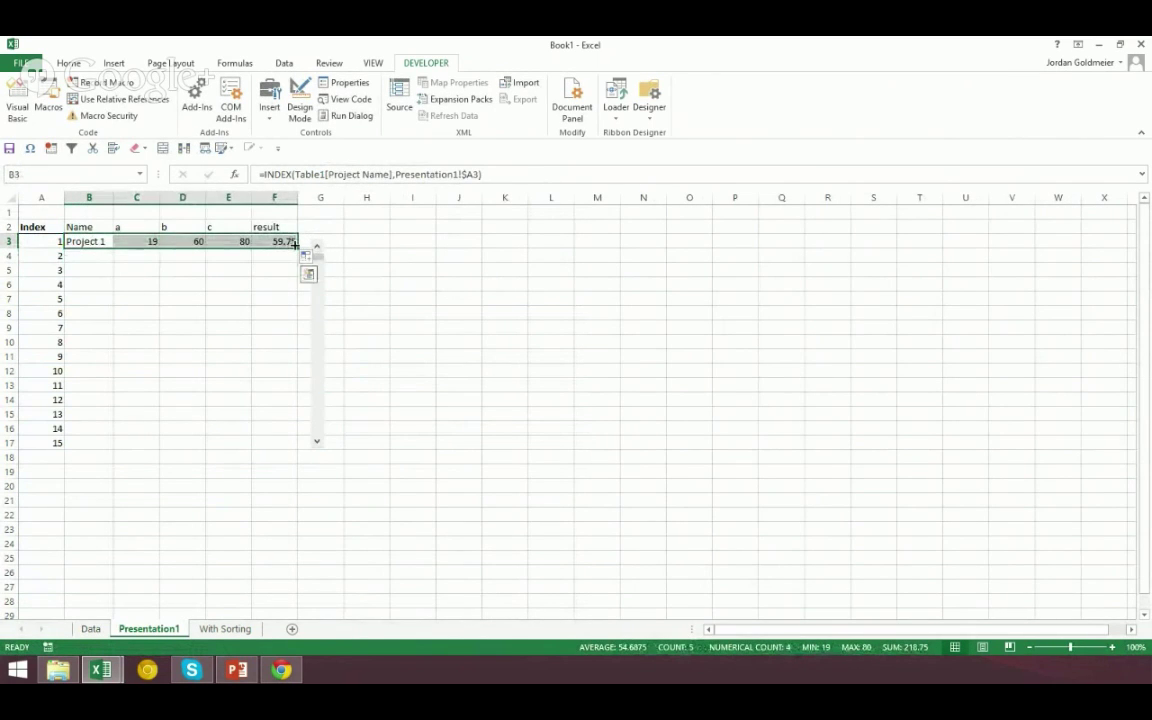
pyautogui.doubleClick(295, 243)
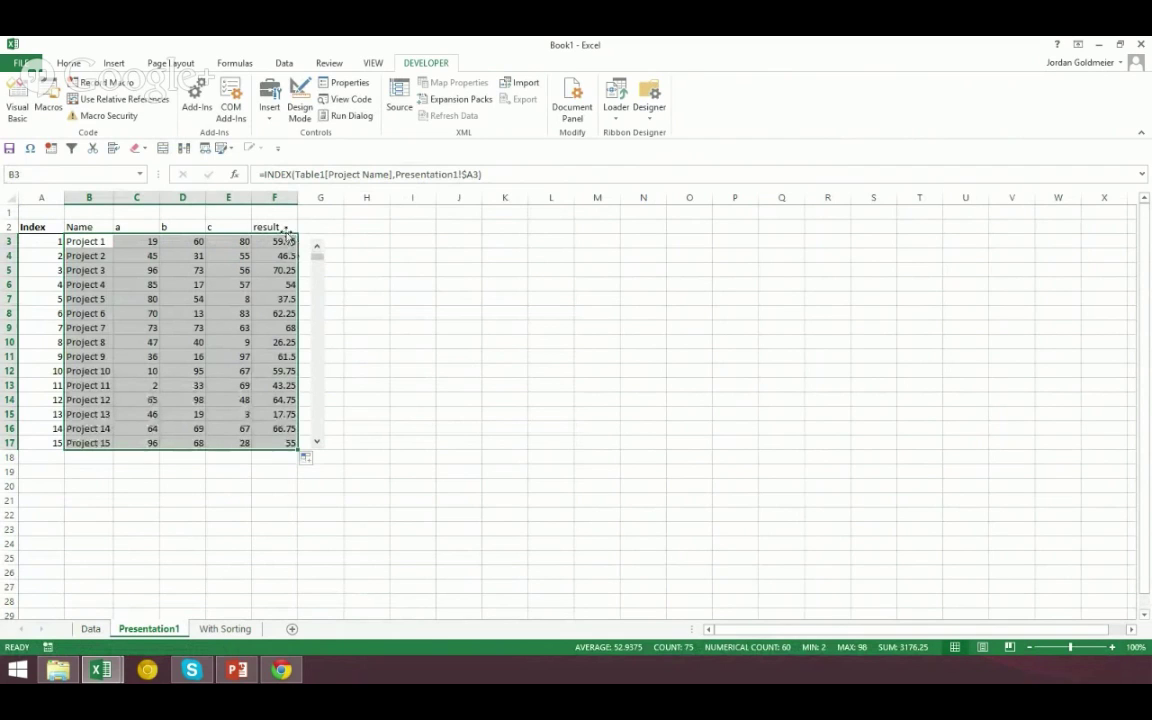
pyautogui.moveTo(245, 414); pyautogui.dragTo(278, 428)
pyautogui.click(278, 428)
pyautogui.click(317, 442)
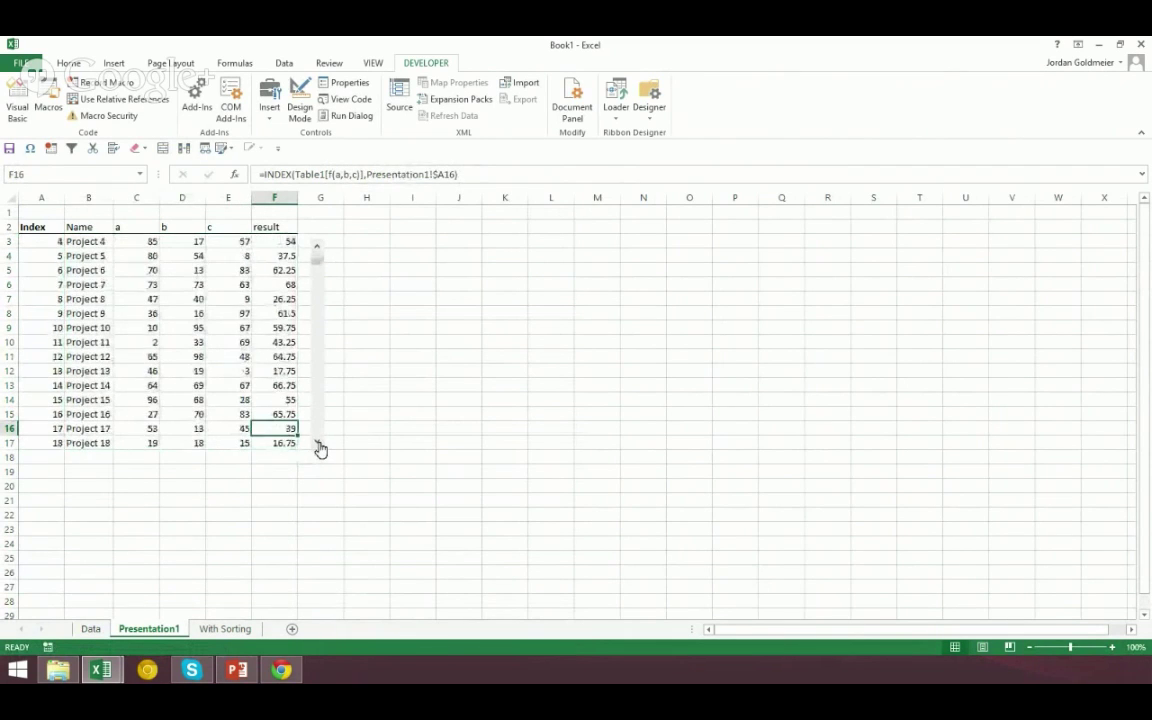
# - Step the list down seven records, then drag the thumb to show Projects 100–114
pyautogui.click(317, 442)
pyautogui.click(317, 442)
pyautogui.click(317, 442)
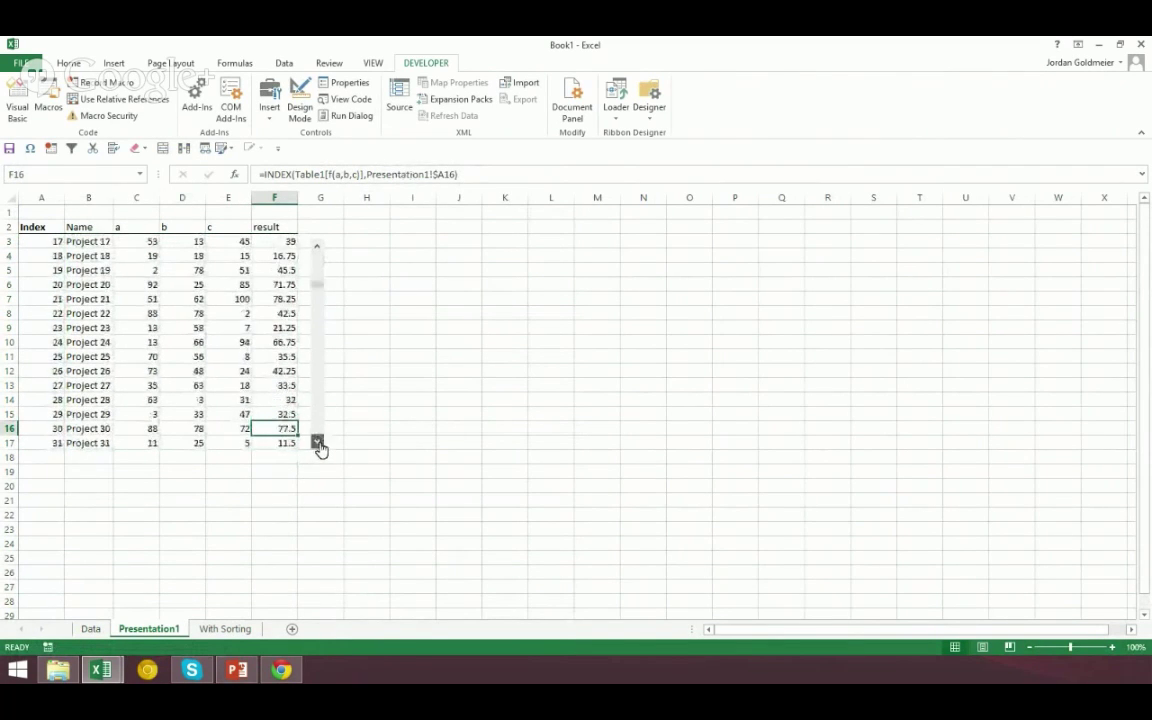
pyautogui.click(317, 442)
pyautogui.click(317, 442)
pyautogui.click(317, 442)
pyautogui.click(317, 442)
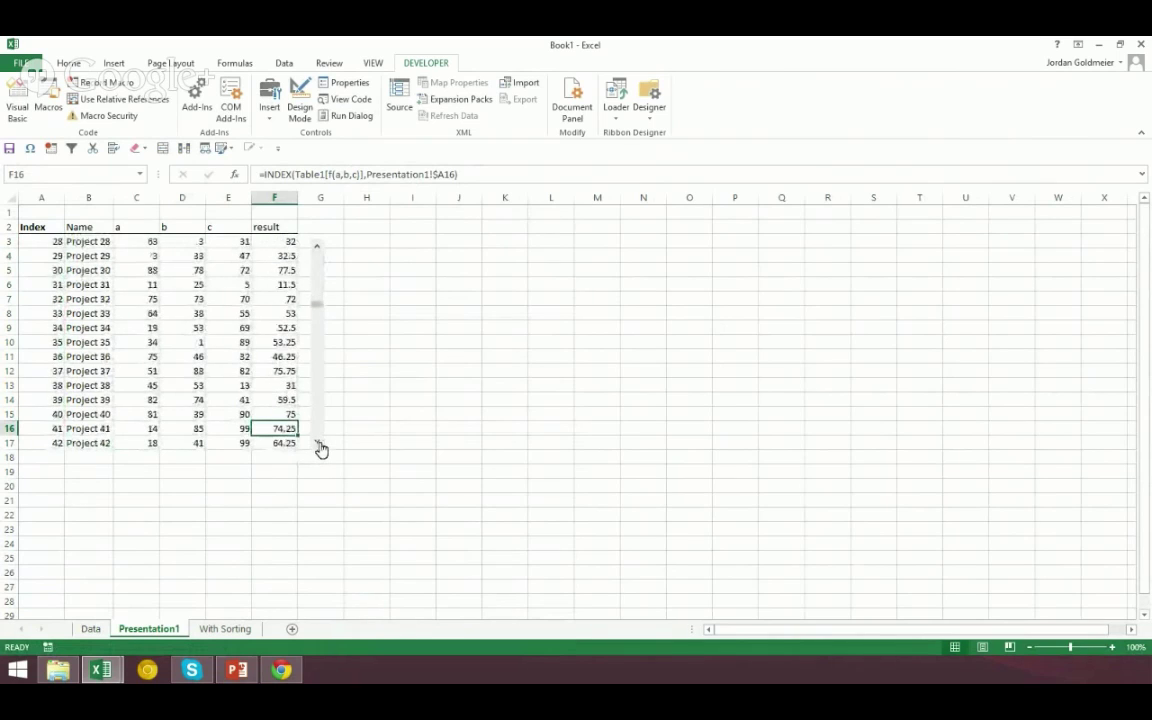
pyautogui.moveTo(320, 301); pyautogui.dragTo(316, 458)
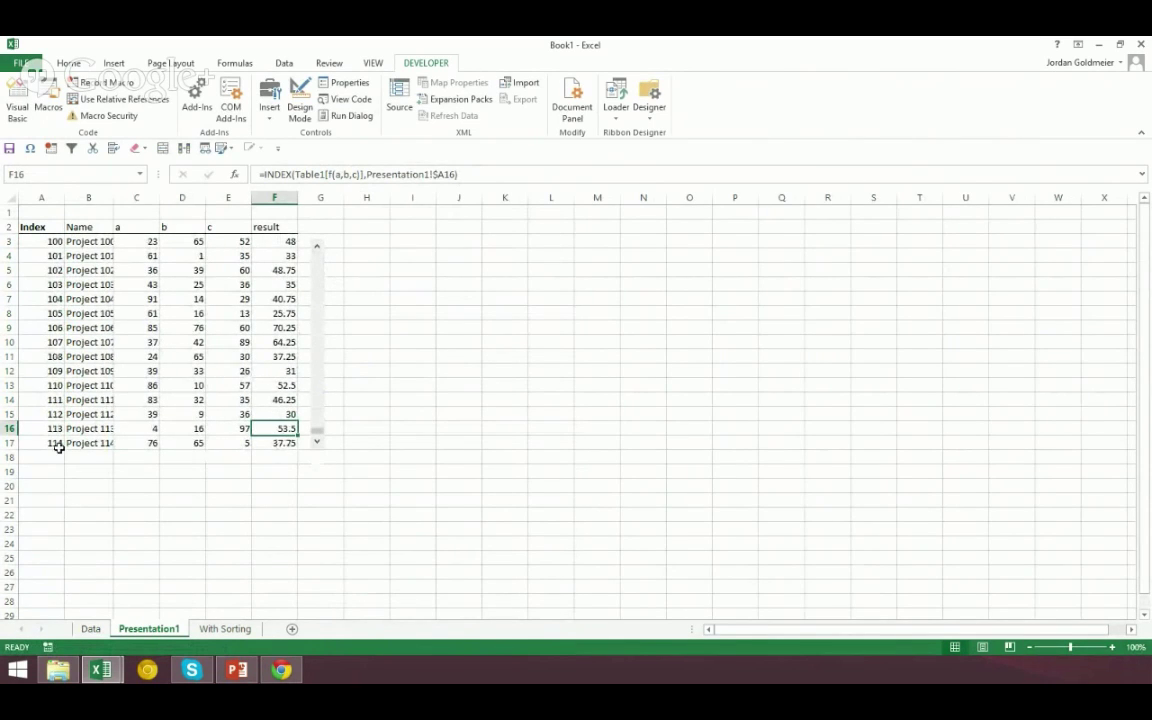
# - Widen column A and confirm on the Data sheet that the table ends at Project 127
pyautogui.moveTo(70, 196)
pyautogui.mouseDown()
pyautogui.moveTo(88, 199)
pyautogui.moveTo(60, 199)
pyautogui.mouseUp()
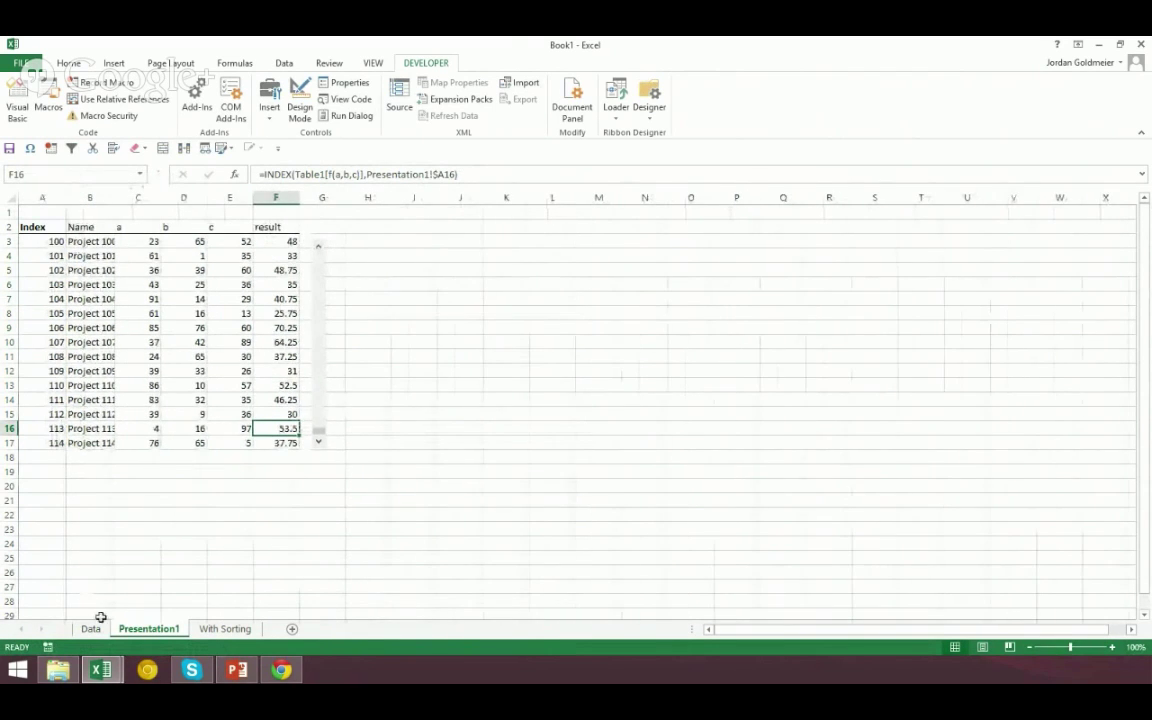
pyautogui.click(91, 628)
pyautogui.scroll(-20, 159, 482)
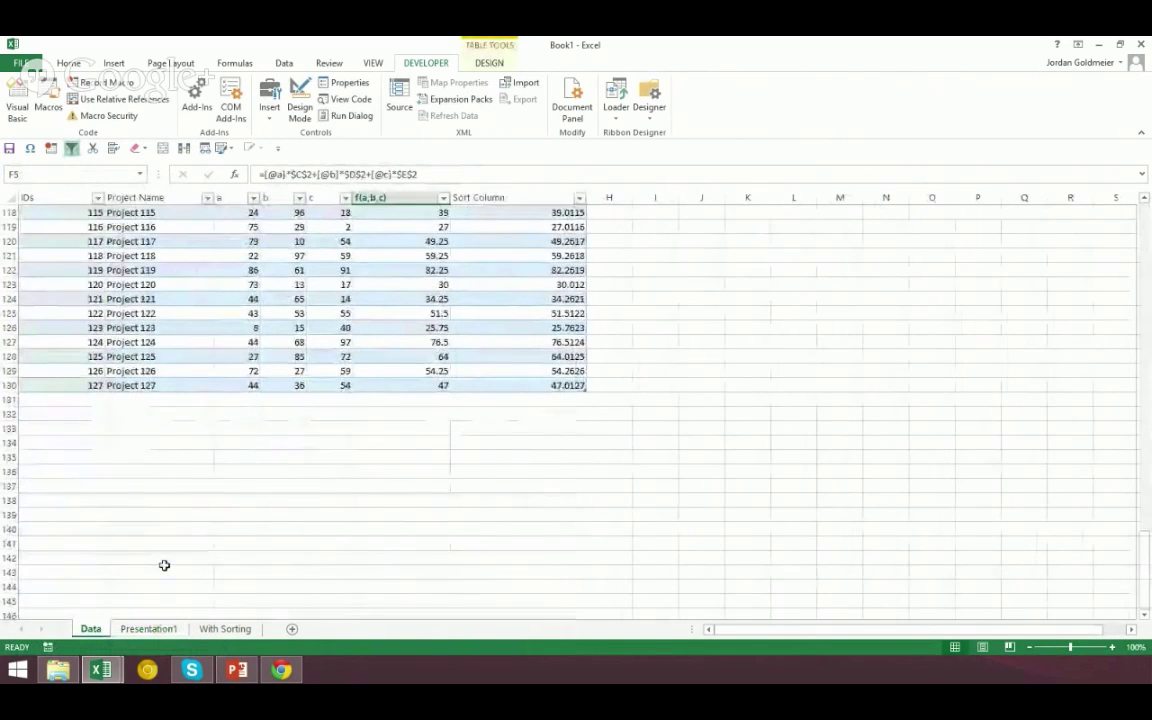
pyautogui.scroll(20, 155, 530)
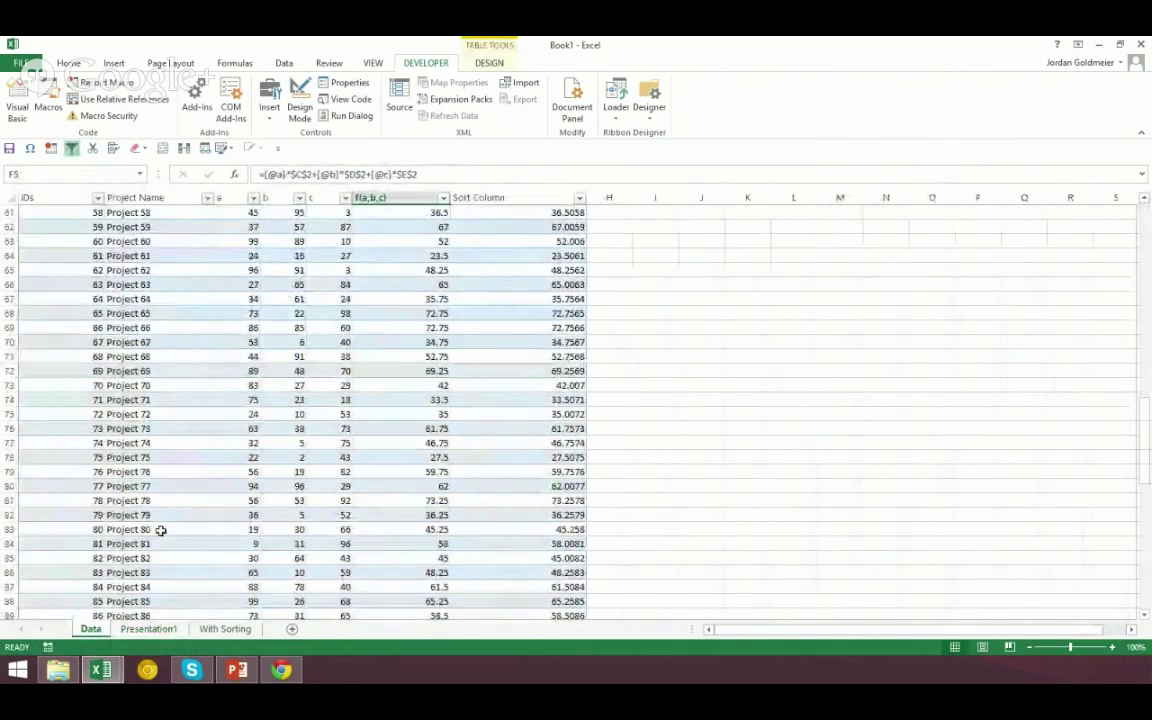
pyautogui.scroll(9, 157, 540)
pyautogui.click(148, 628)
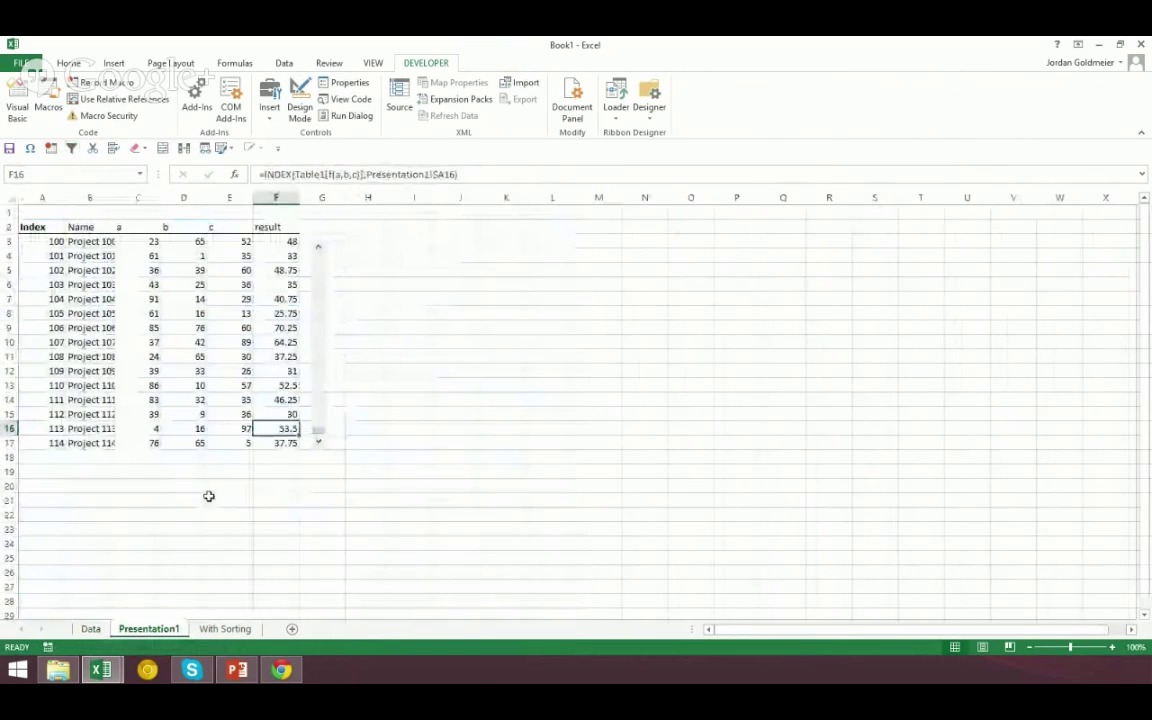
# - Reset the list to index 1 and enter =127-15+1 in G20, giving 113
pyautogui.click(334, 485)
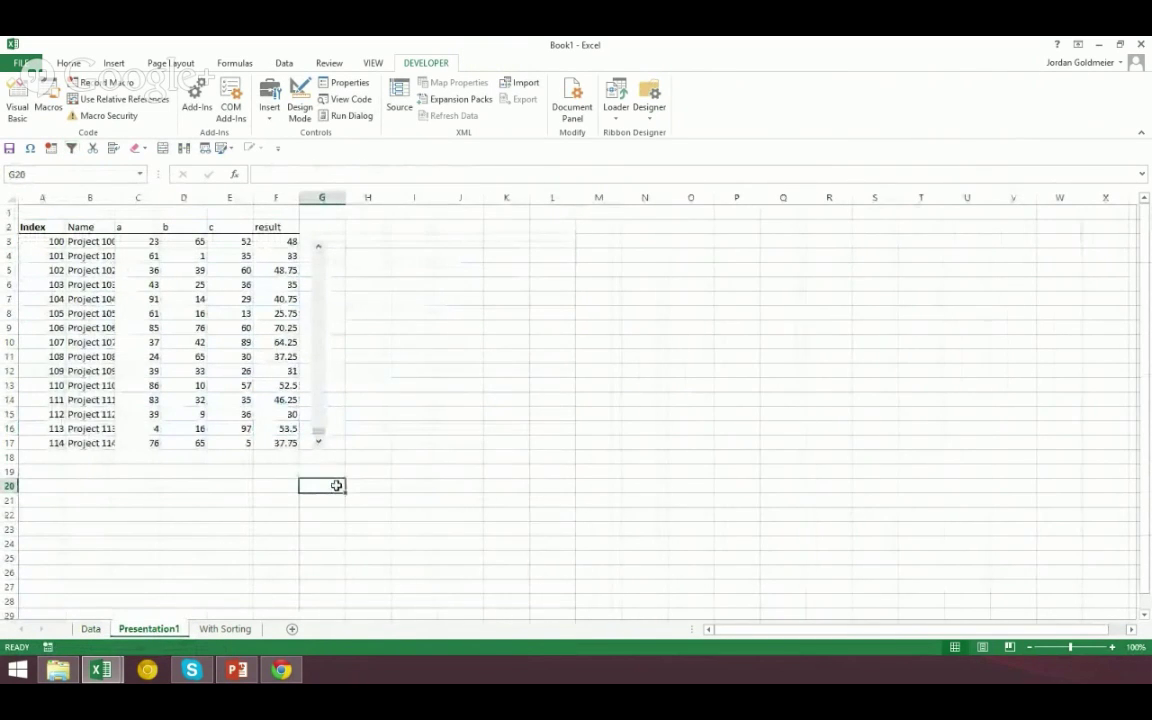
pyautogui.moveTo(320, 430); pyautogui.dragTo(321, 257)
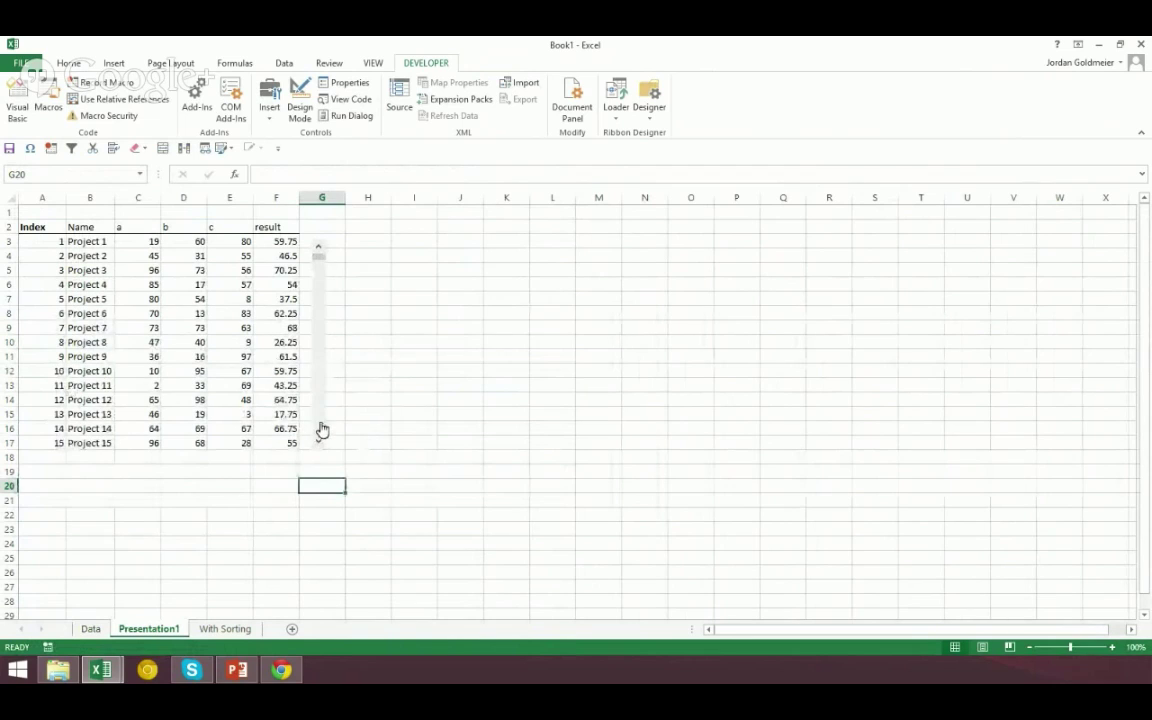
pyautogui.write('=127-15+1')
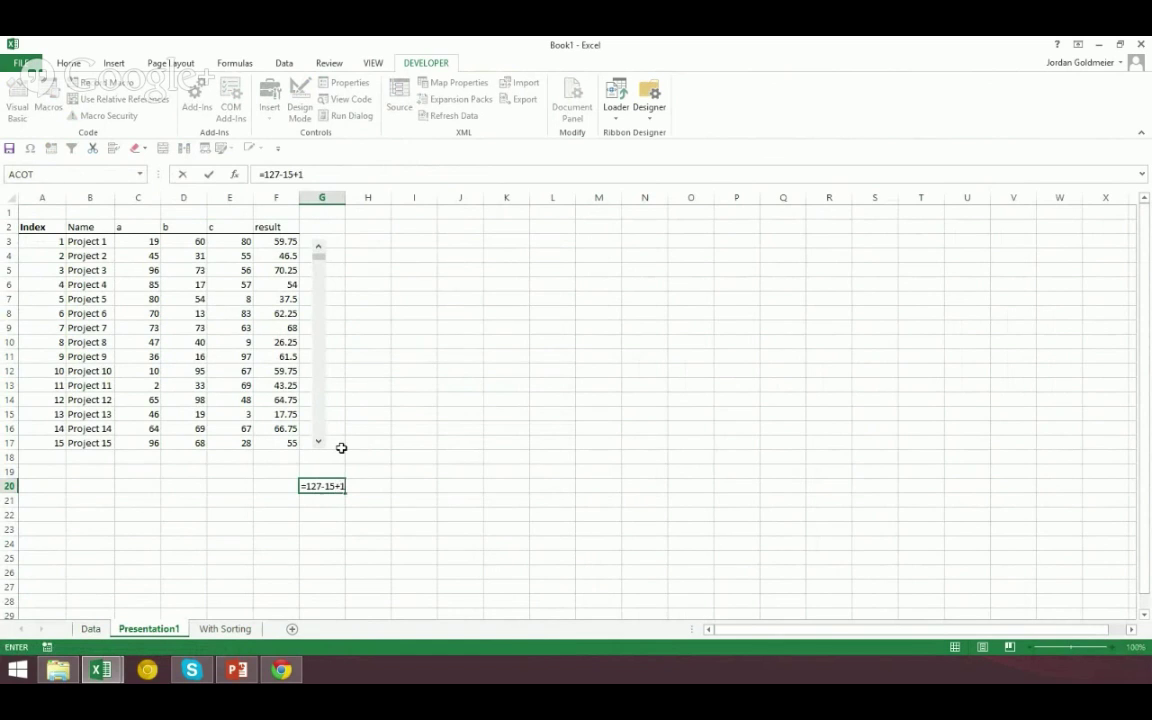
pyautogui.press('Return')
# - Change the scroll bar's maximum value from 100 to 113 in Format Control
pyautogui.rightClick(322, 430)
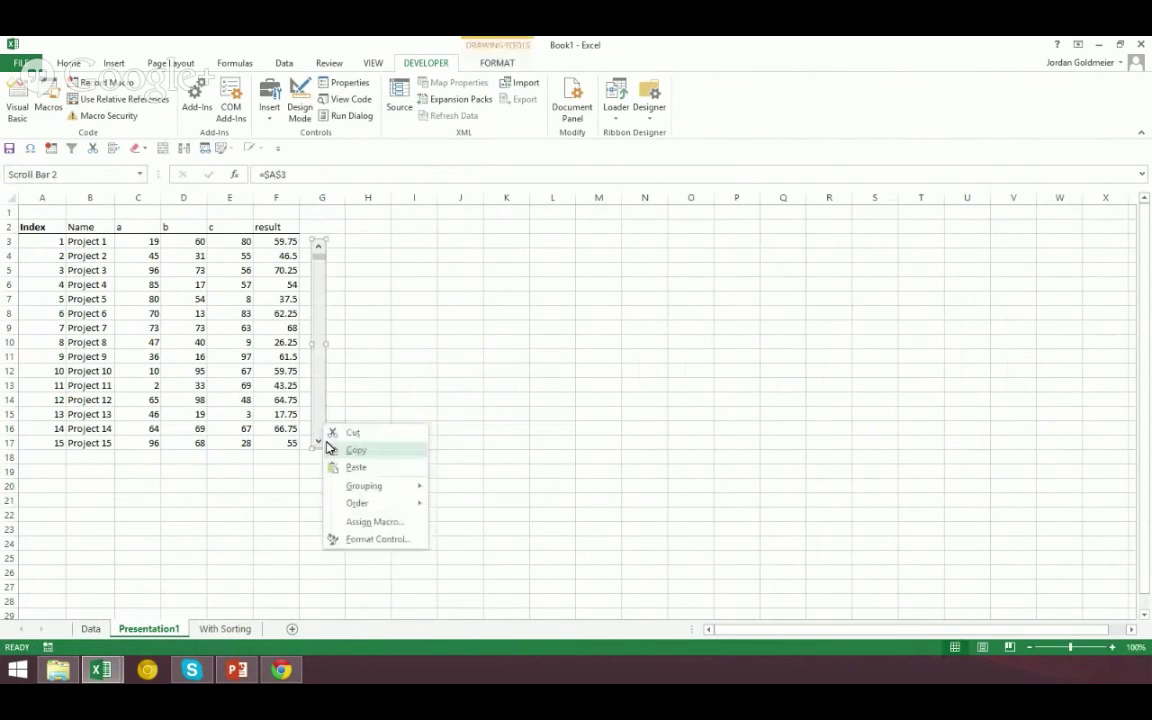
pyautogui.click(377, 539)
pyautogui.moveTo(412, 190); pyautogui.dragTo(586, 189)
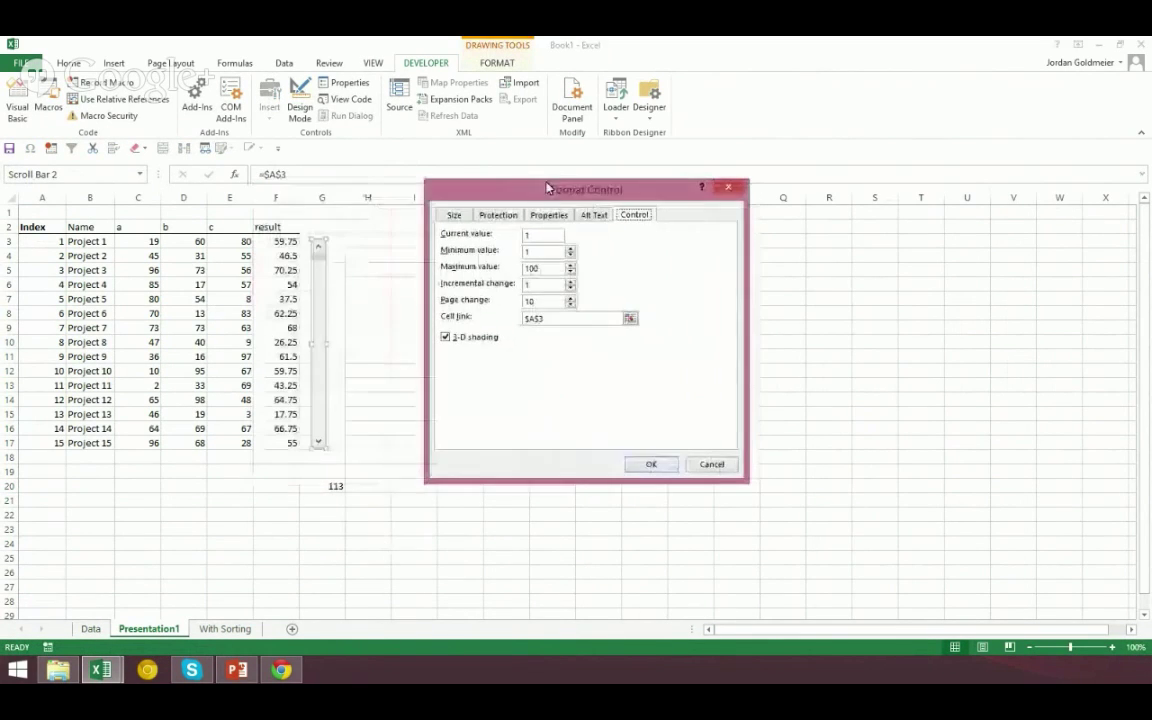
pyautogui.doubleClick(538, 268)
pyautogui.write('11')
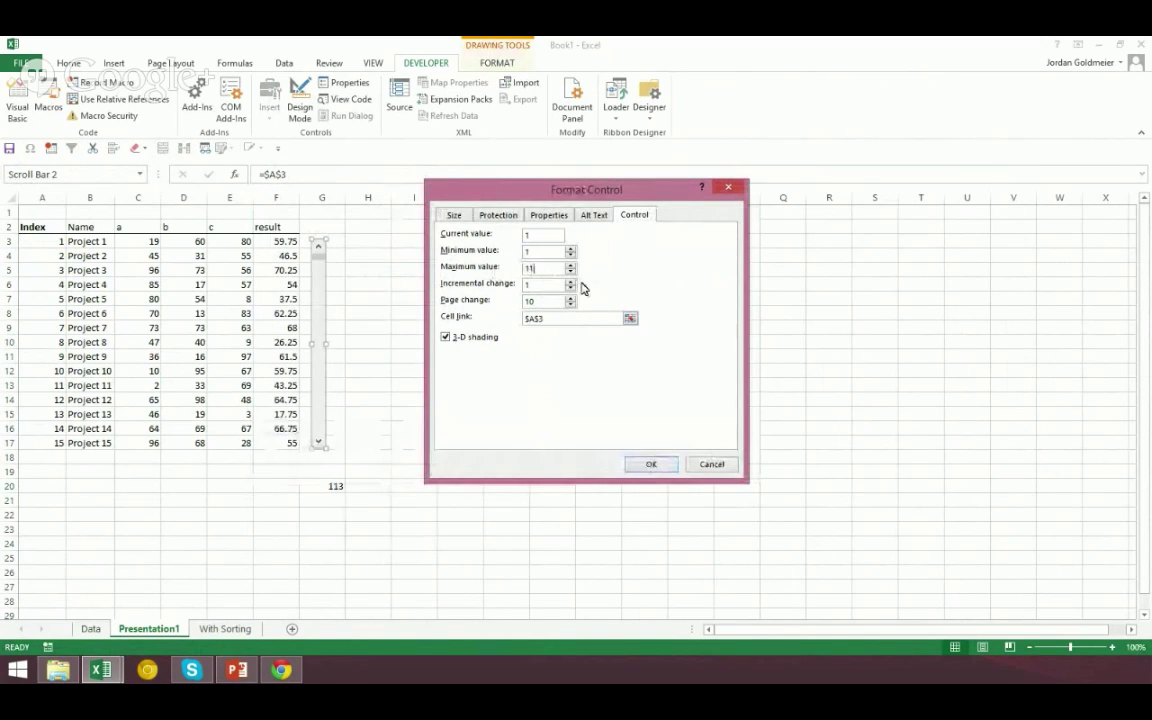
pyautogui.write('3')
pyautogui.click(651, 464)
# - Scroll the list to the bottom to show Projects 113–127 and check the index formula in A17
pyautogui.click(368, 298)
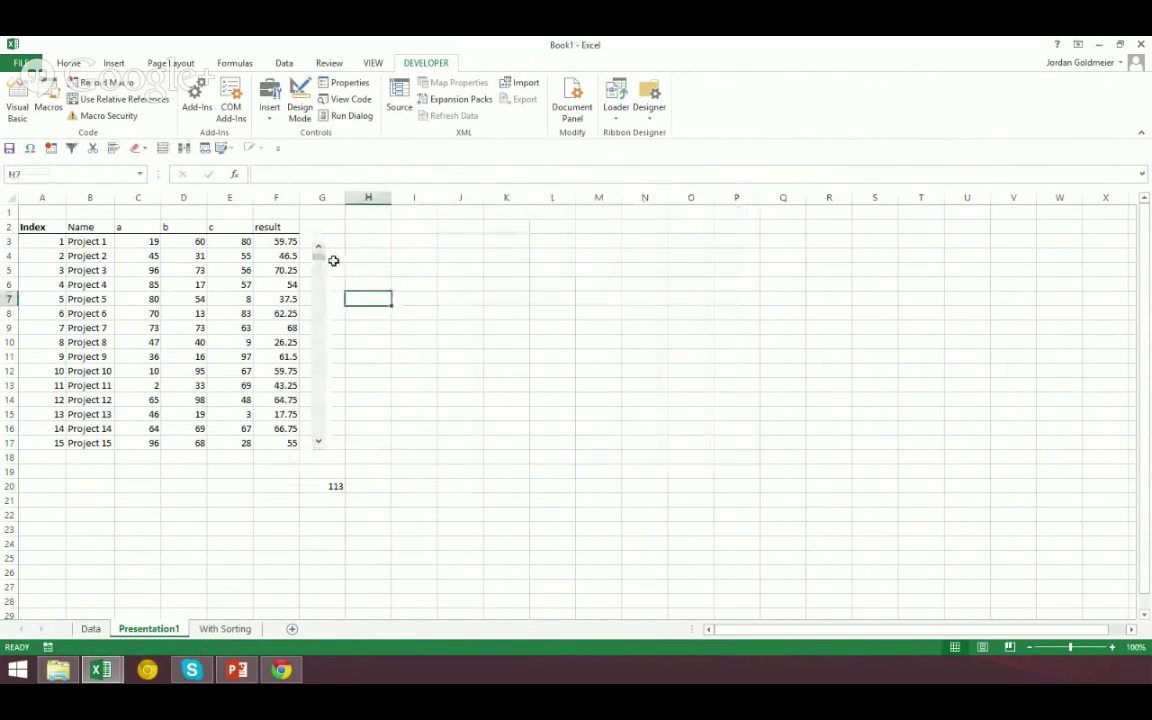
pyautogui.moveTo(315, 260); pyautogui.dragTo(320, 465)
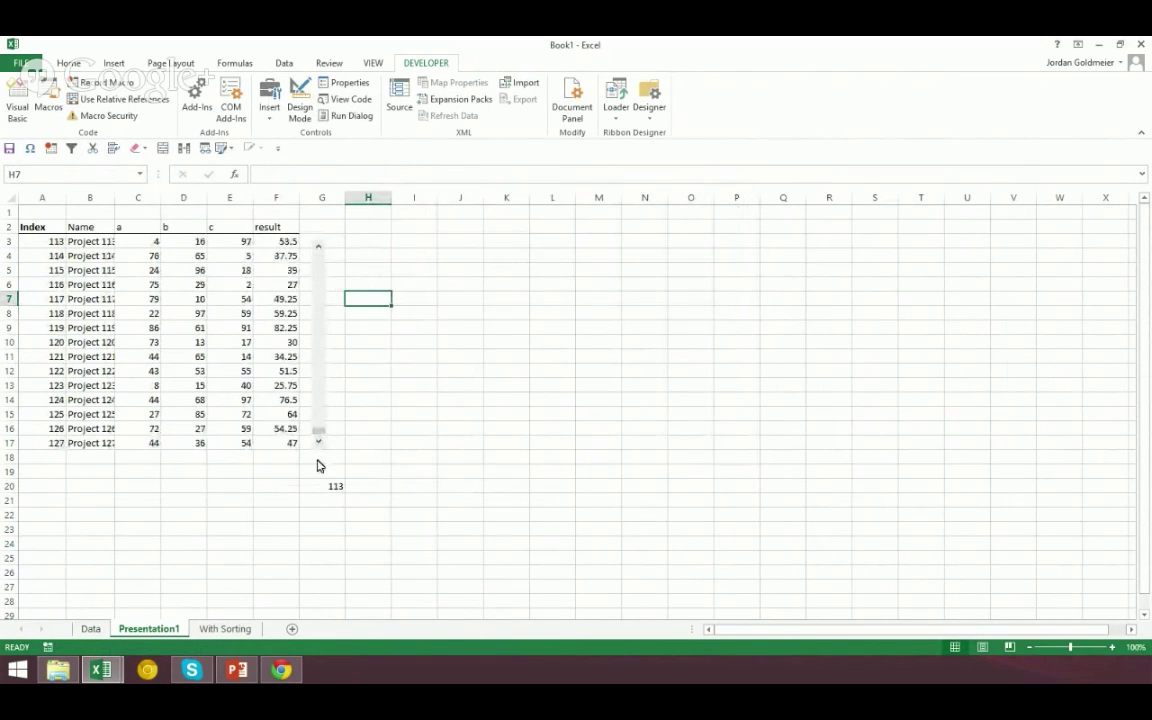
pyautogui.click(50, 445)
pyautogui.rightClick(320, 452)
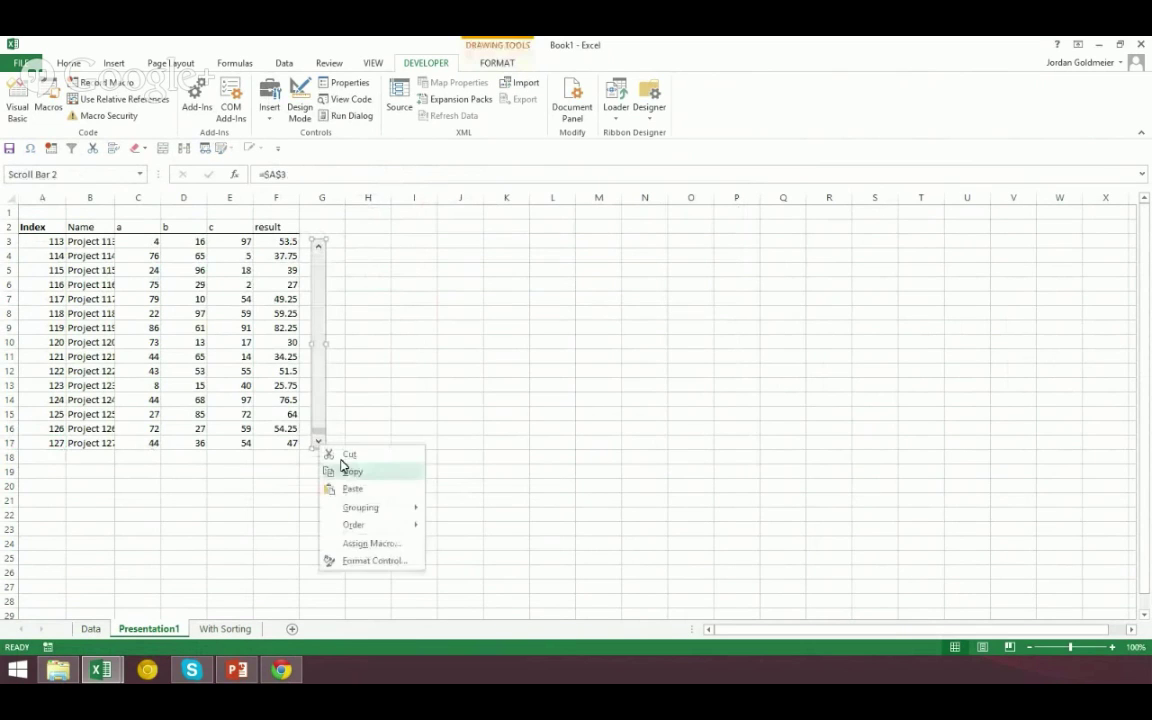
pyautogui.click(332, 560)
pyautogui.click(552, 267)
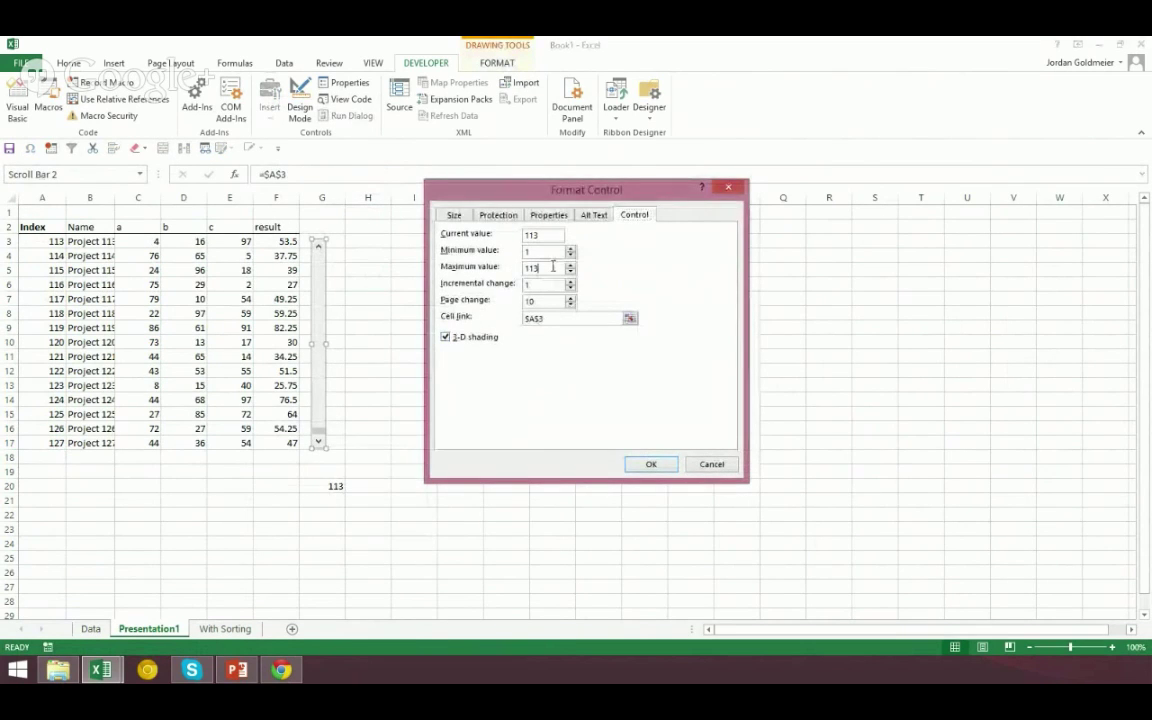
pyautogui.press('Return')
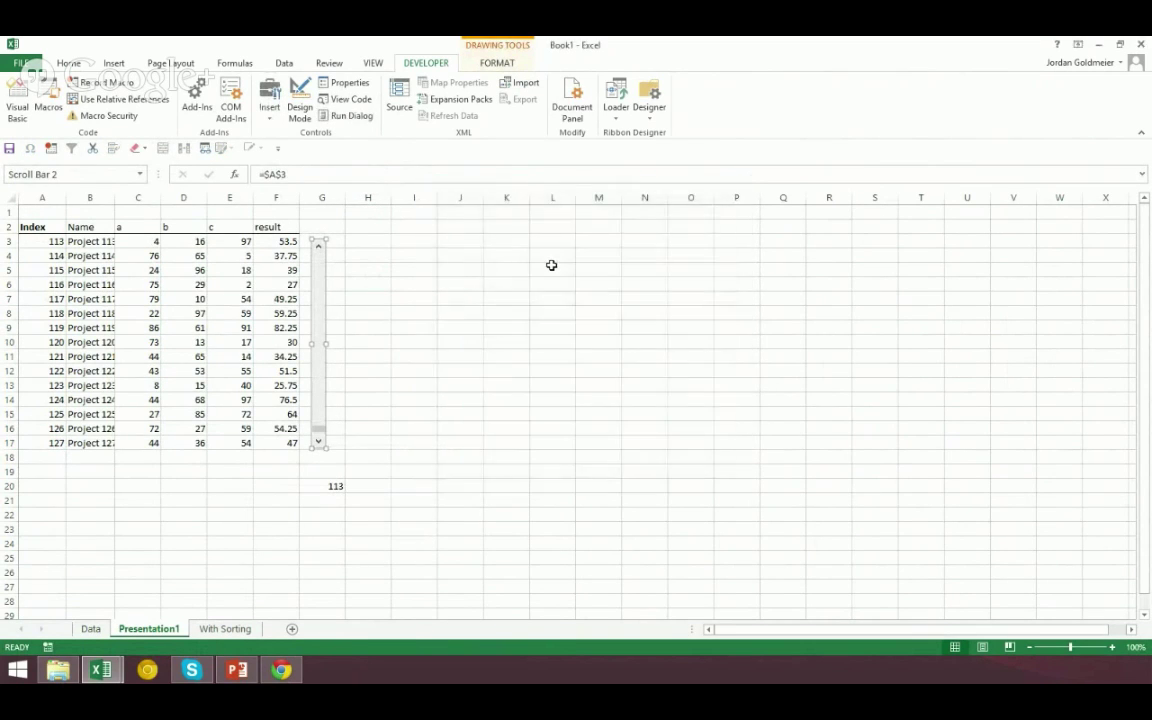
pyautogui.click(364, 441)
pyautogui.click(316, 447)
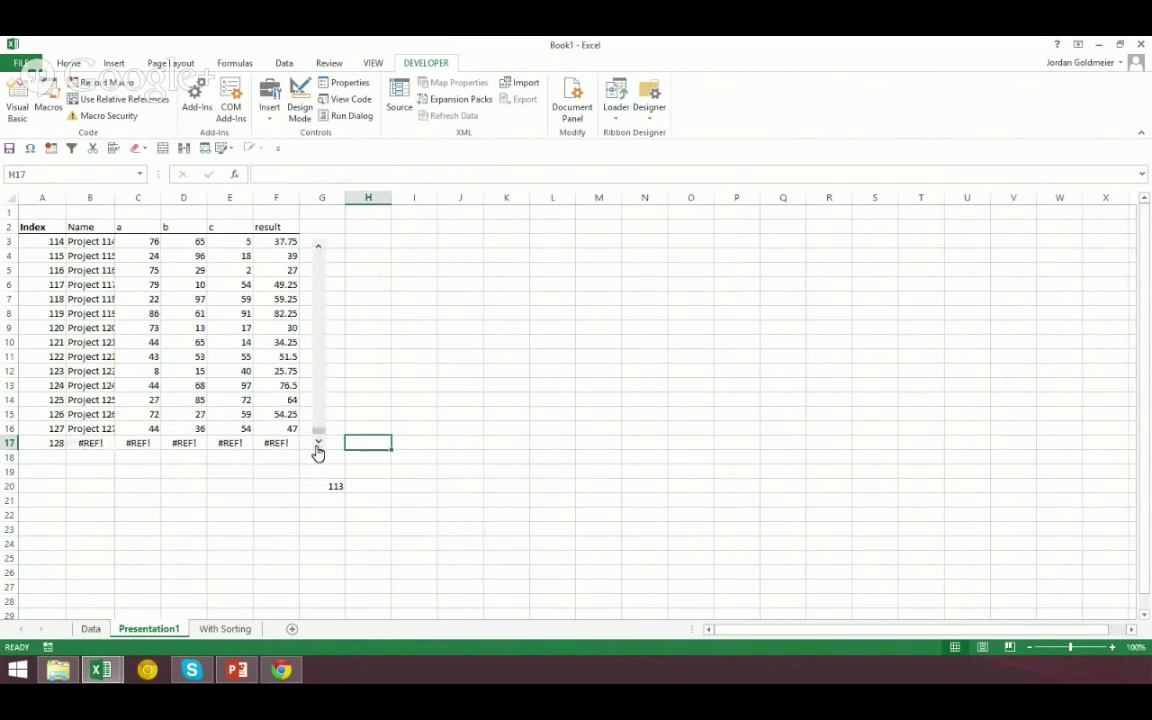
pyautogui.click(319, 246)
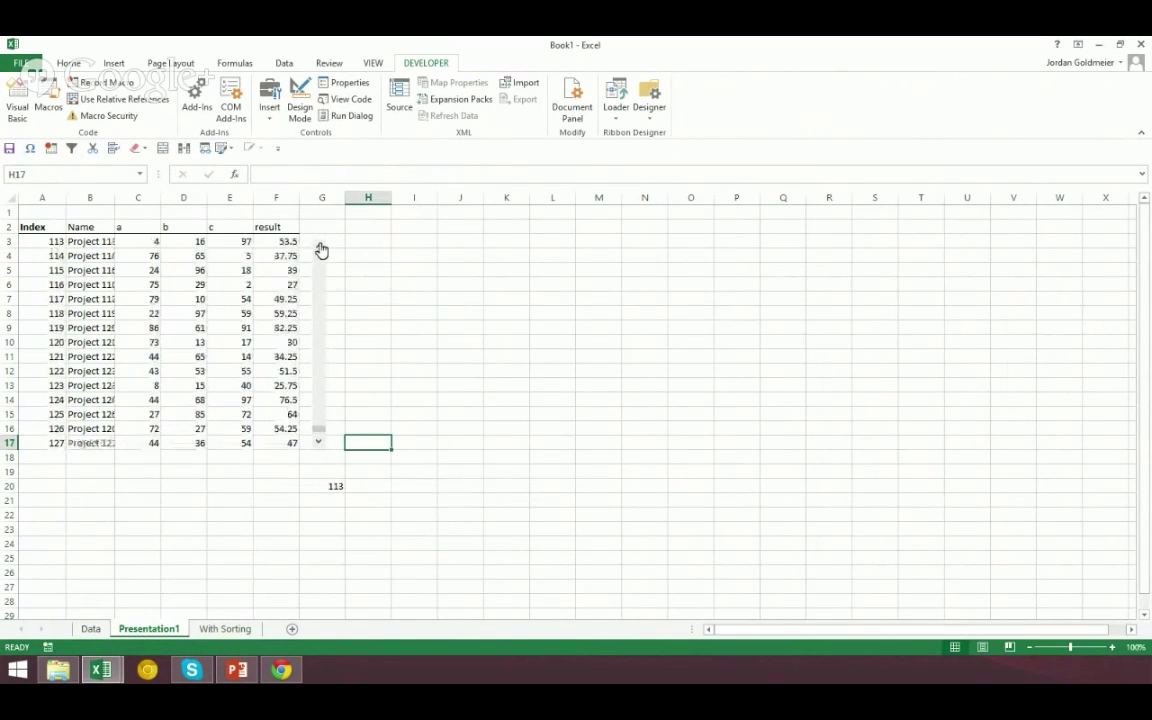
pyautogui.click(336, 483)
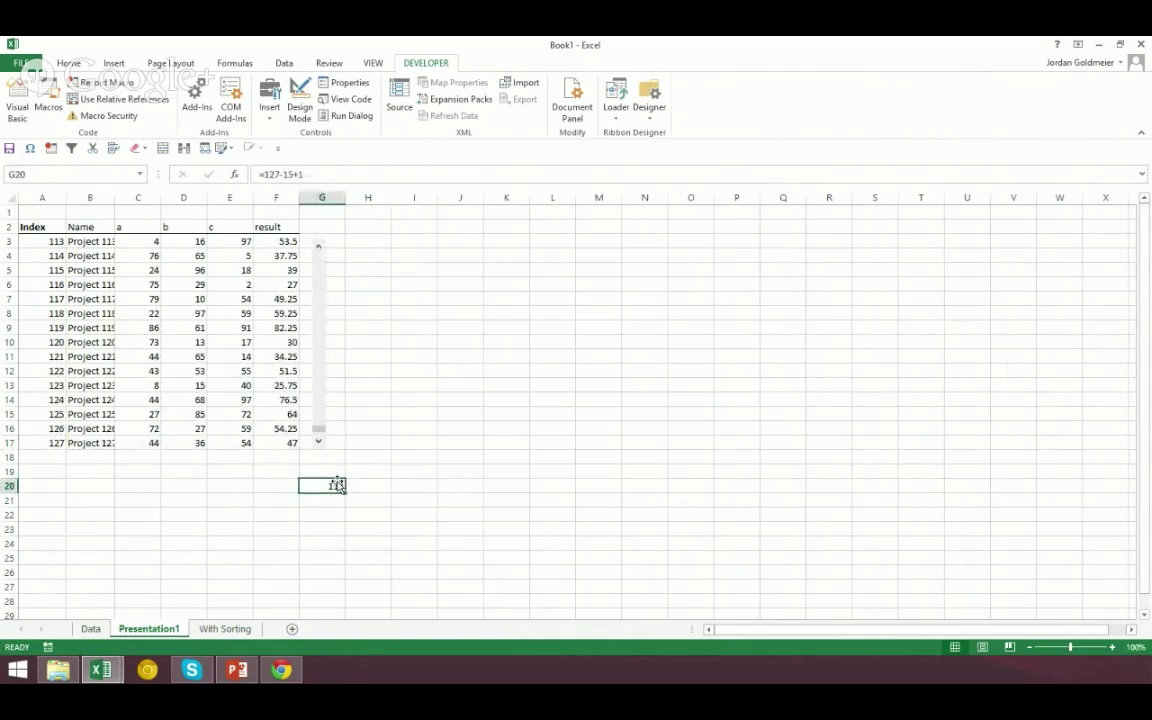
# - Check the 113 calculation in G20 against the 15 index rows in A3:A17
pyautogui.rightClick(323, 398)
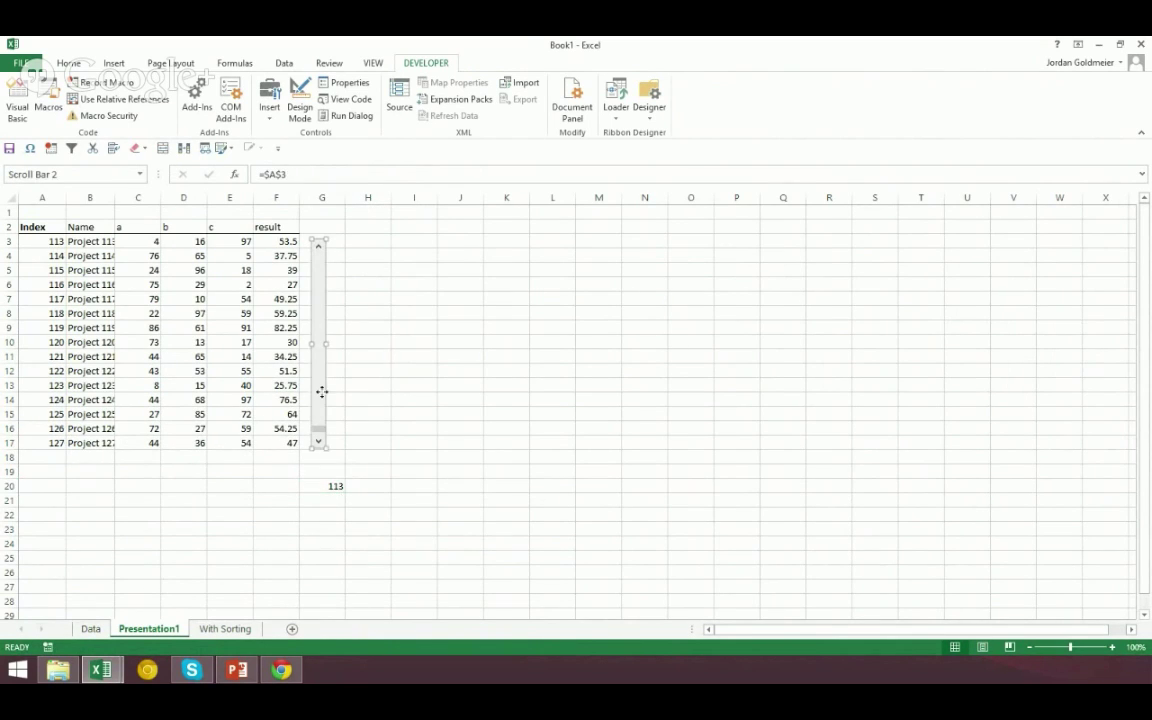
pyautogui.press('Escape')
pyautogui.click(317, 485)
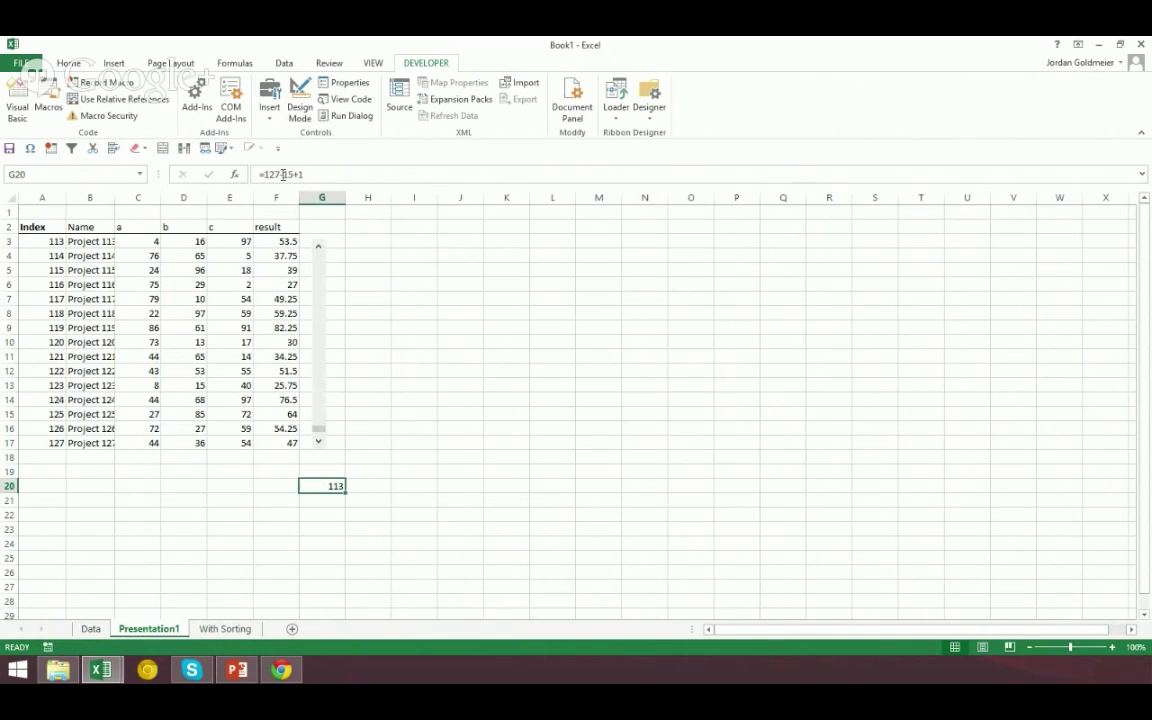
pyautogui.moveTo(41, 444); pyautogui.dragTo(31, 244)
pyautogui.click(310, 485)
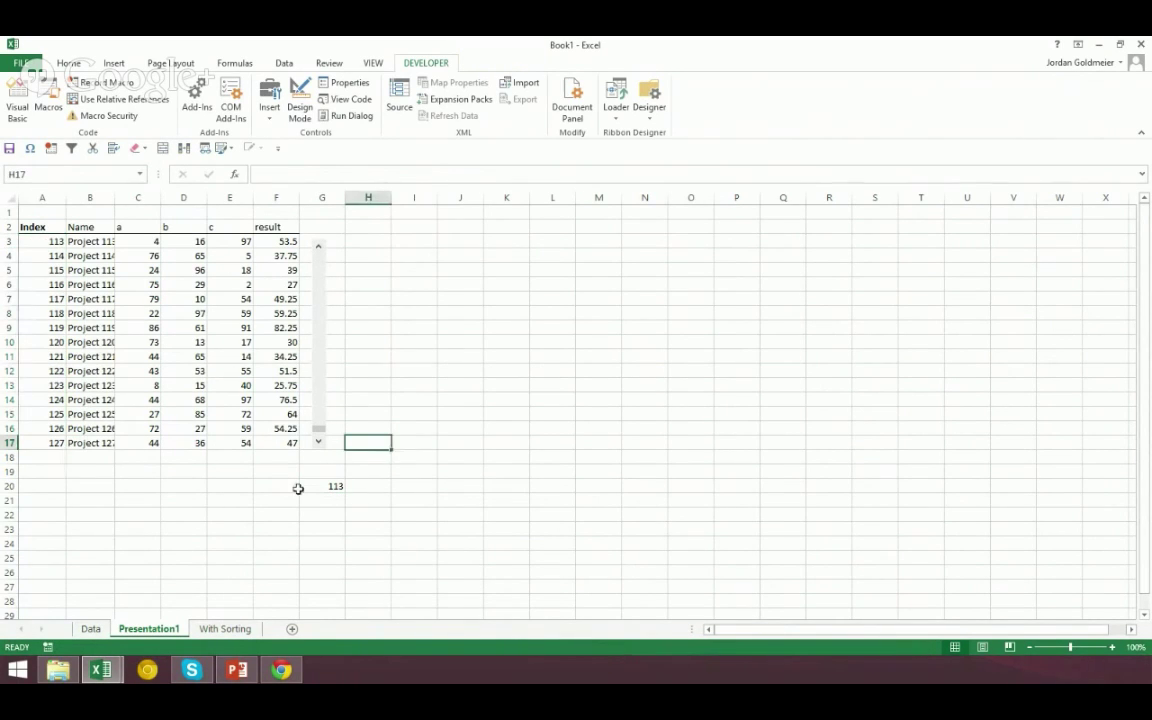
# - Correct the scroll bar's maximum value from 114 to 113
pyautogui.rightClick(316, 373)
pyautogui.click(345, 481)
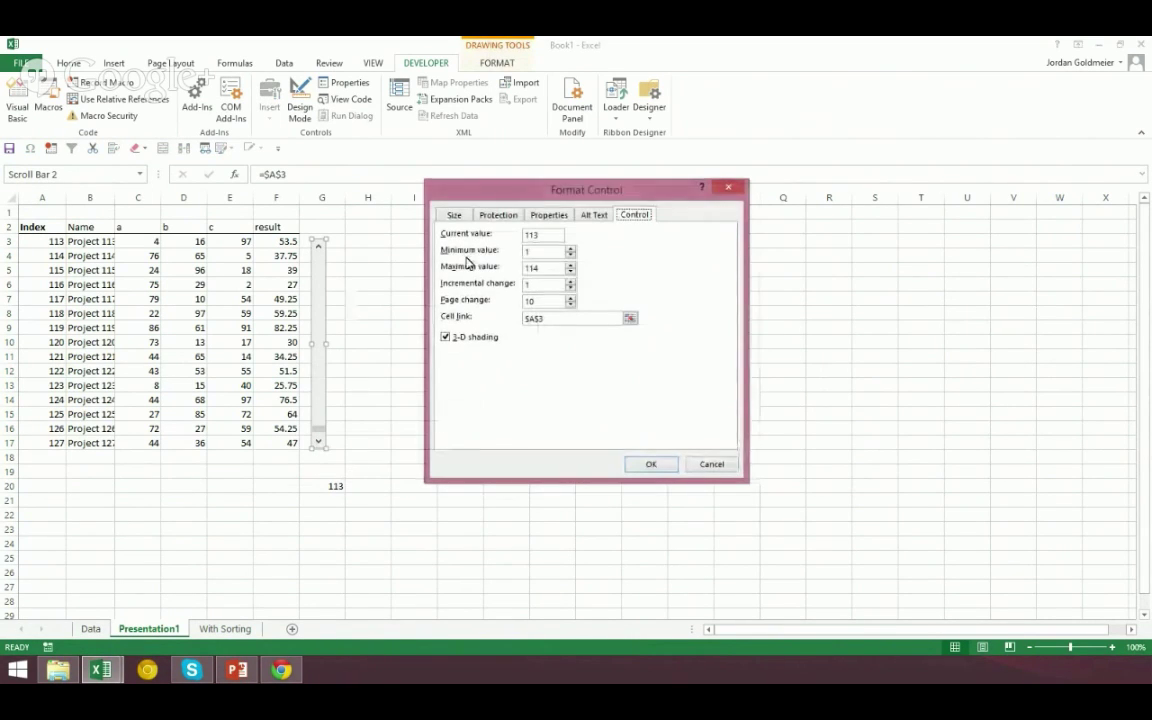
pyautogui.doubleClick(545, 268)
pyautogui.write('1')
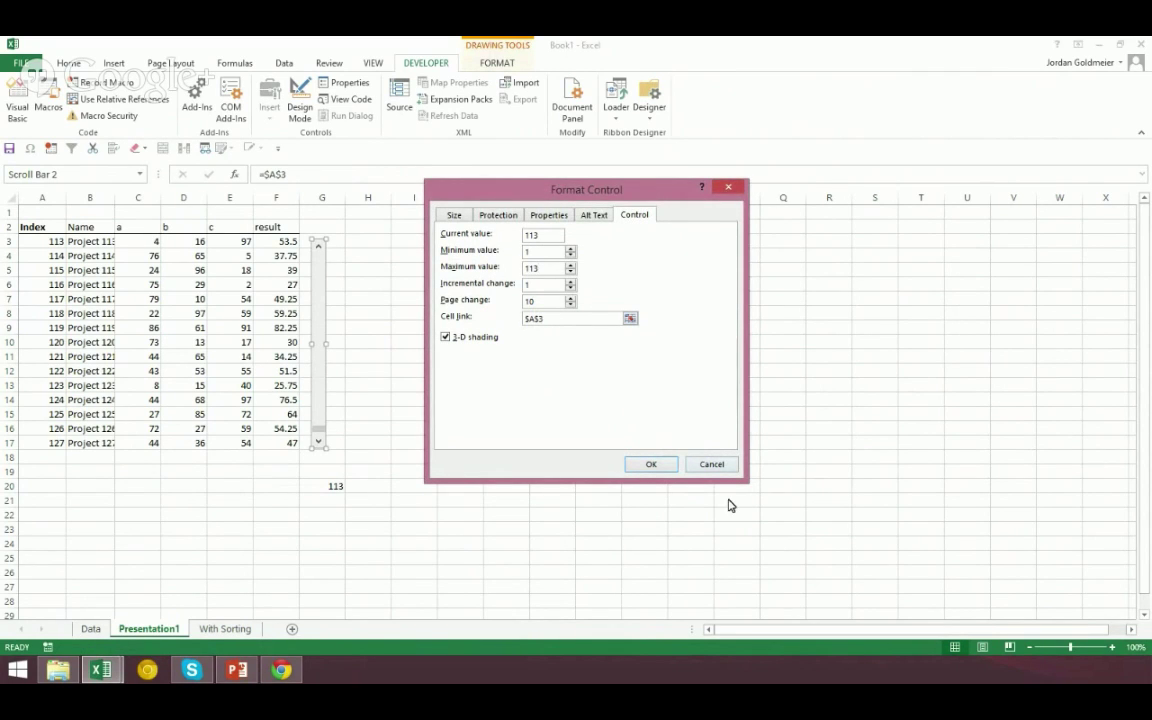
pyautogui.click(650, 464)
pyautogui.click(489, 415)
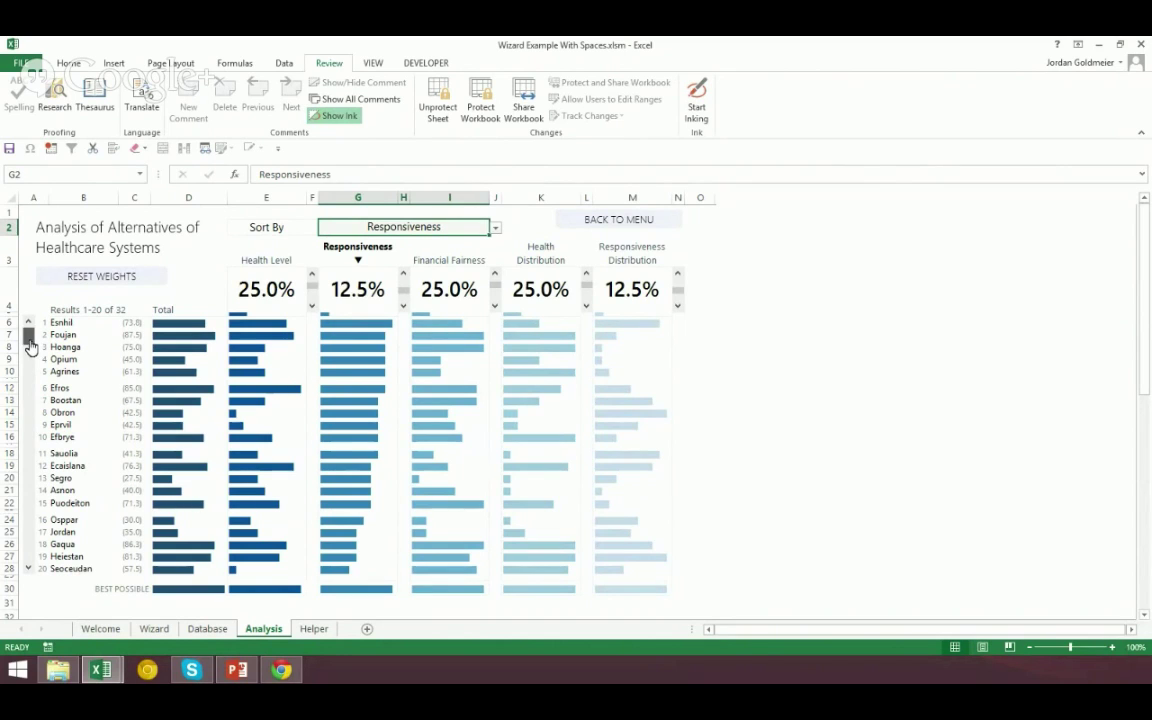
pyautogui.moveTo(26, 329)
pyautogui.mouseDown()
pyautogui.moveTo(26, 594)
pyautogui.moveTo(31, 329)
pyautogui.mouseUp()
pyautogui.scroll(-4, 214, 410)
pyautogui.scroll(4, 216, 393)
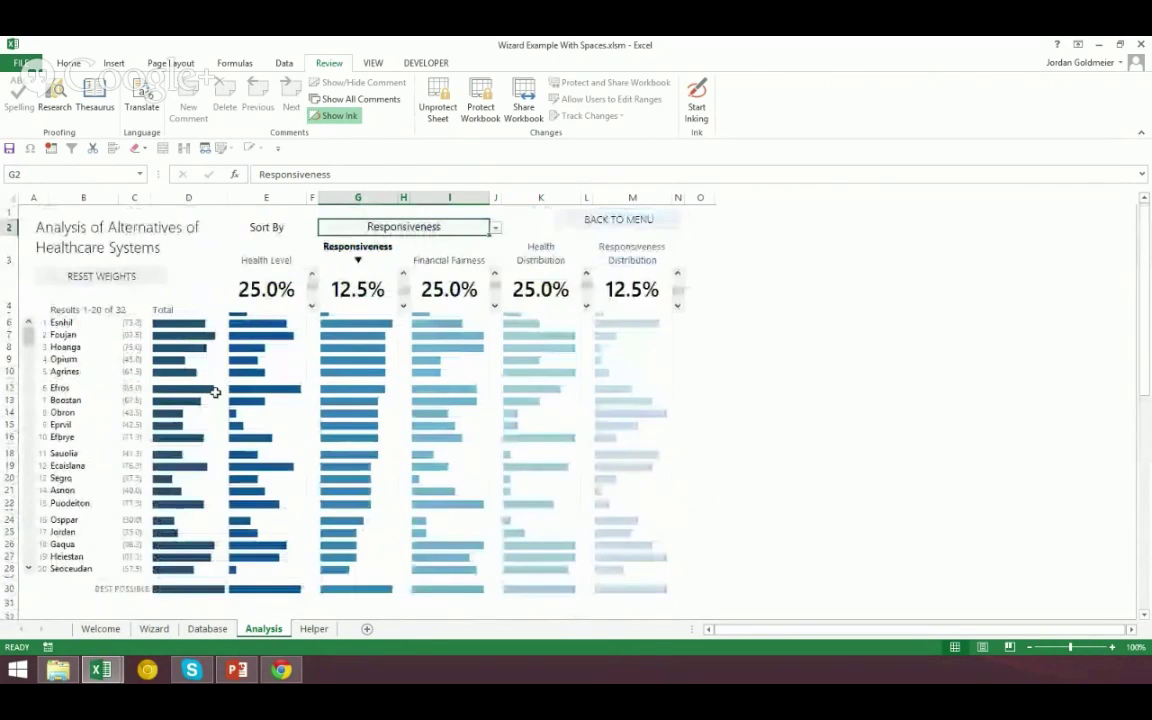
pyautogui.scroll(-5, 214, 400)
pyautogui.scroll(-3, 245, 465)
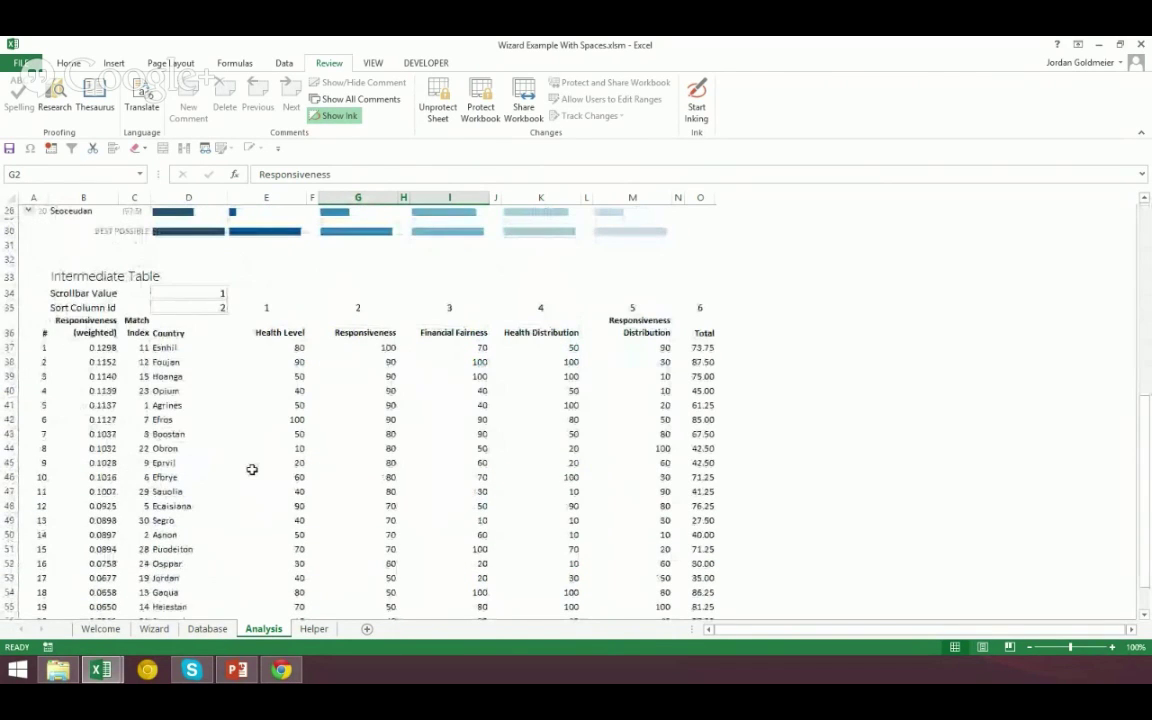
pyautogui.scroll(8, 360, 470)
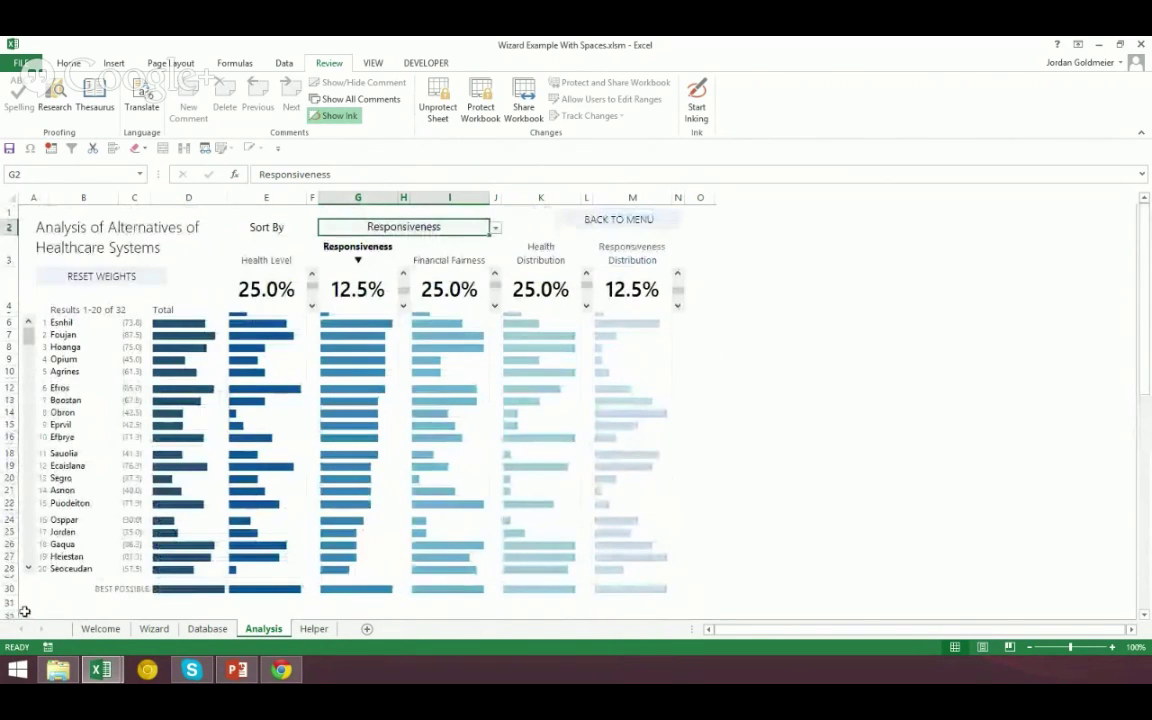